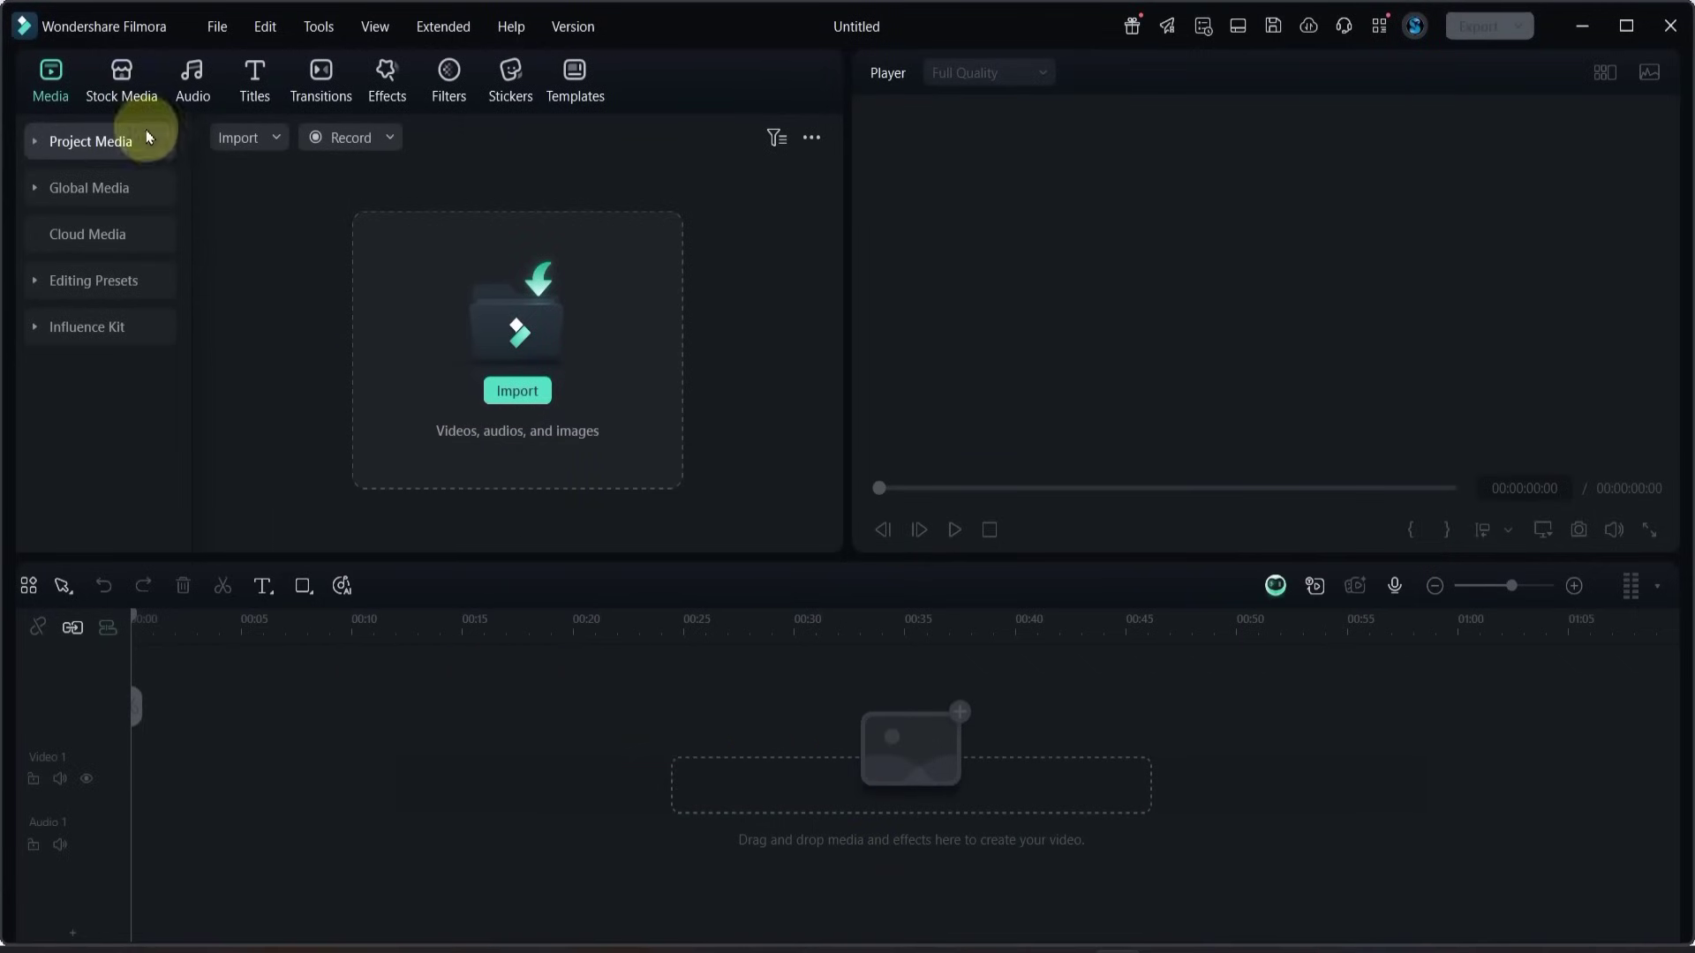
Step: Open Stock Media and show the AI Video Inspiration template gallery
left_click(117, 85)
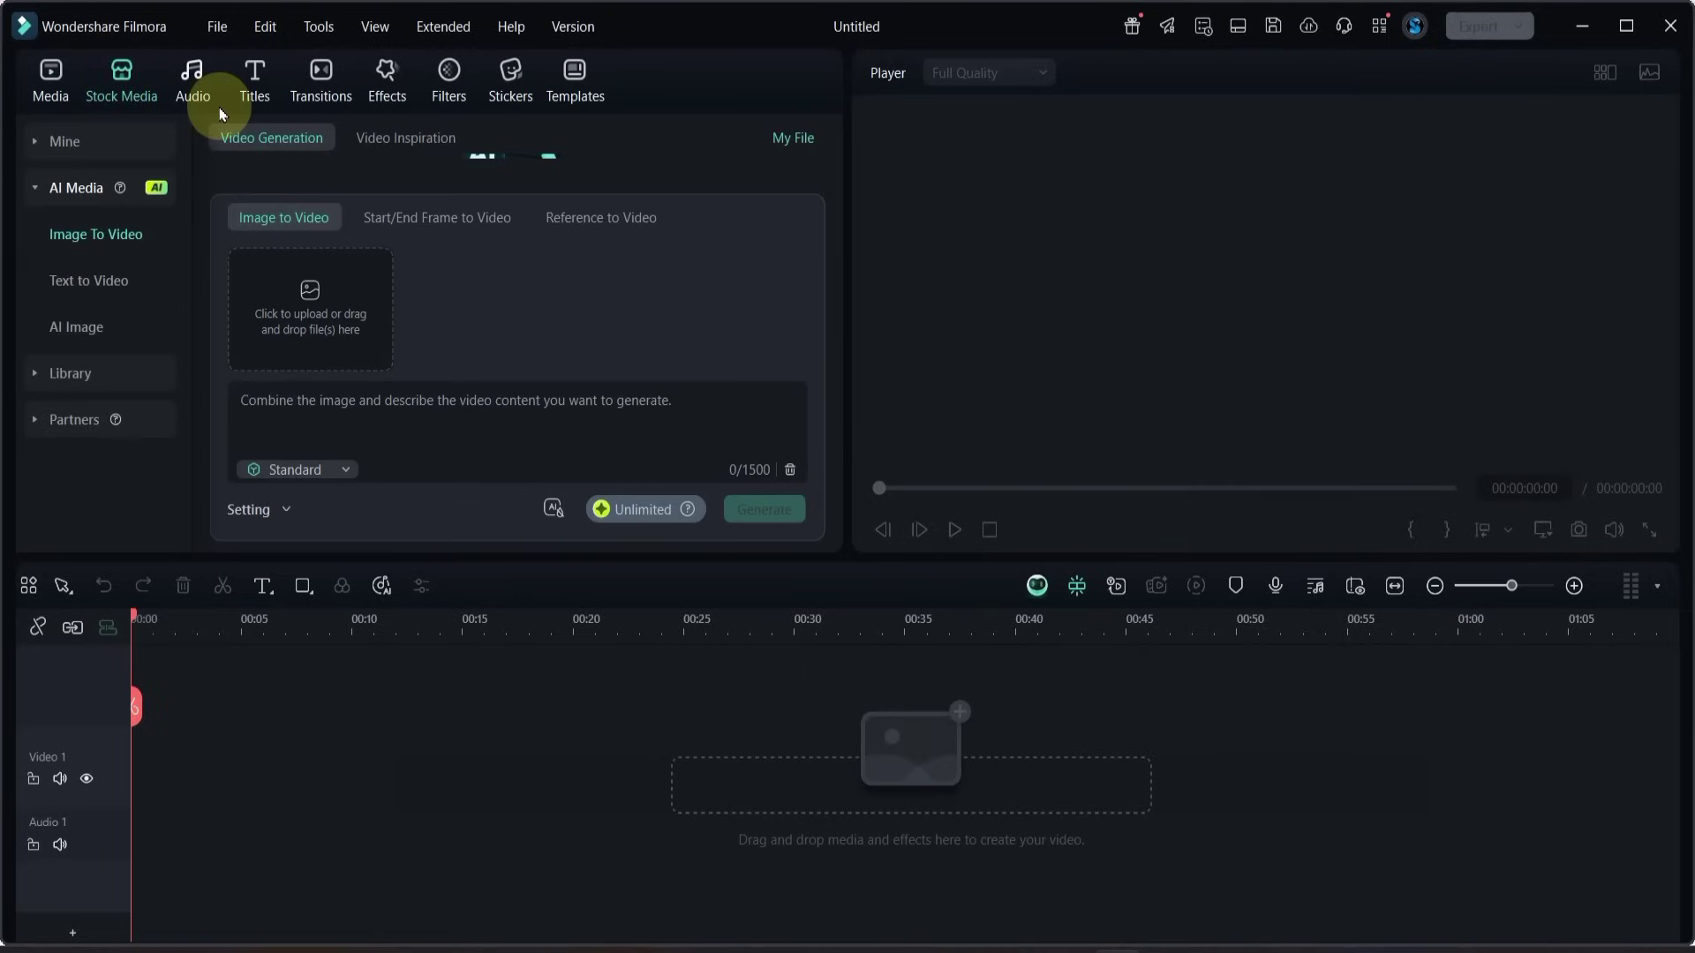
left_click(400, 140)
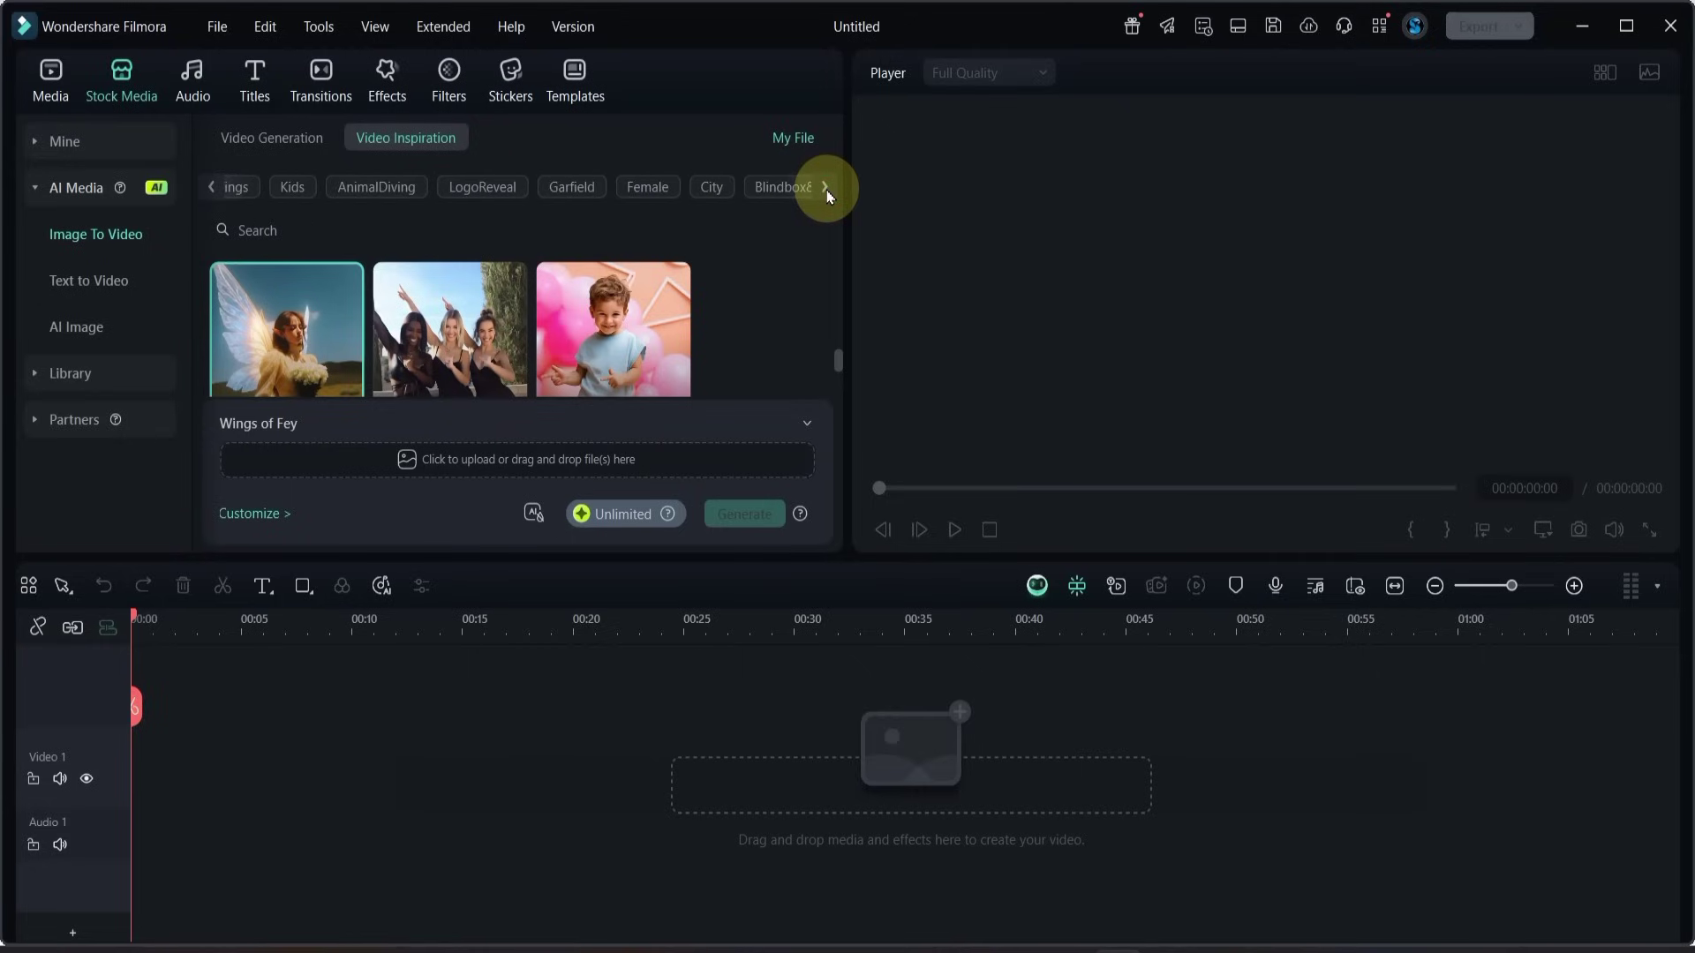
Step: Filter the Video Inspiration templates to show only the Female category
left_click(649, 190)
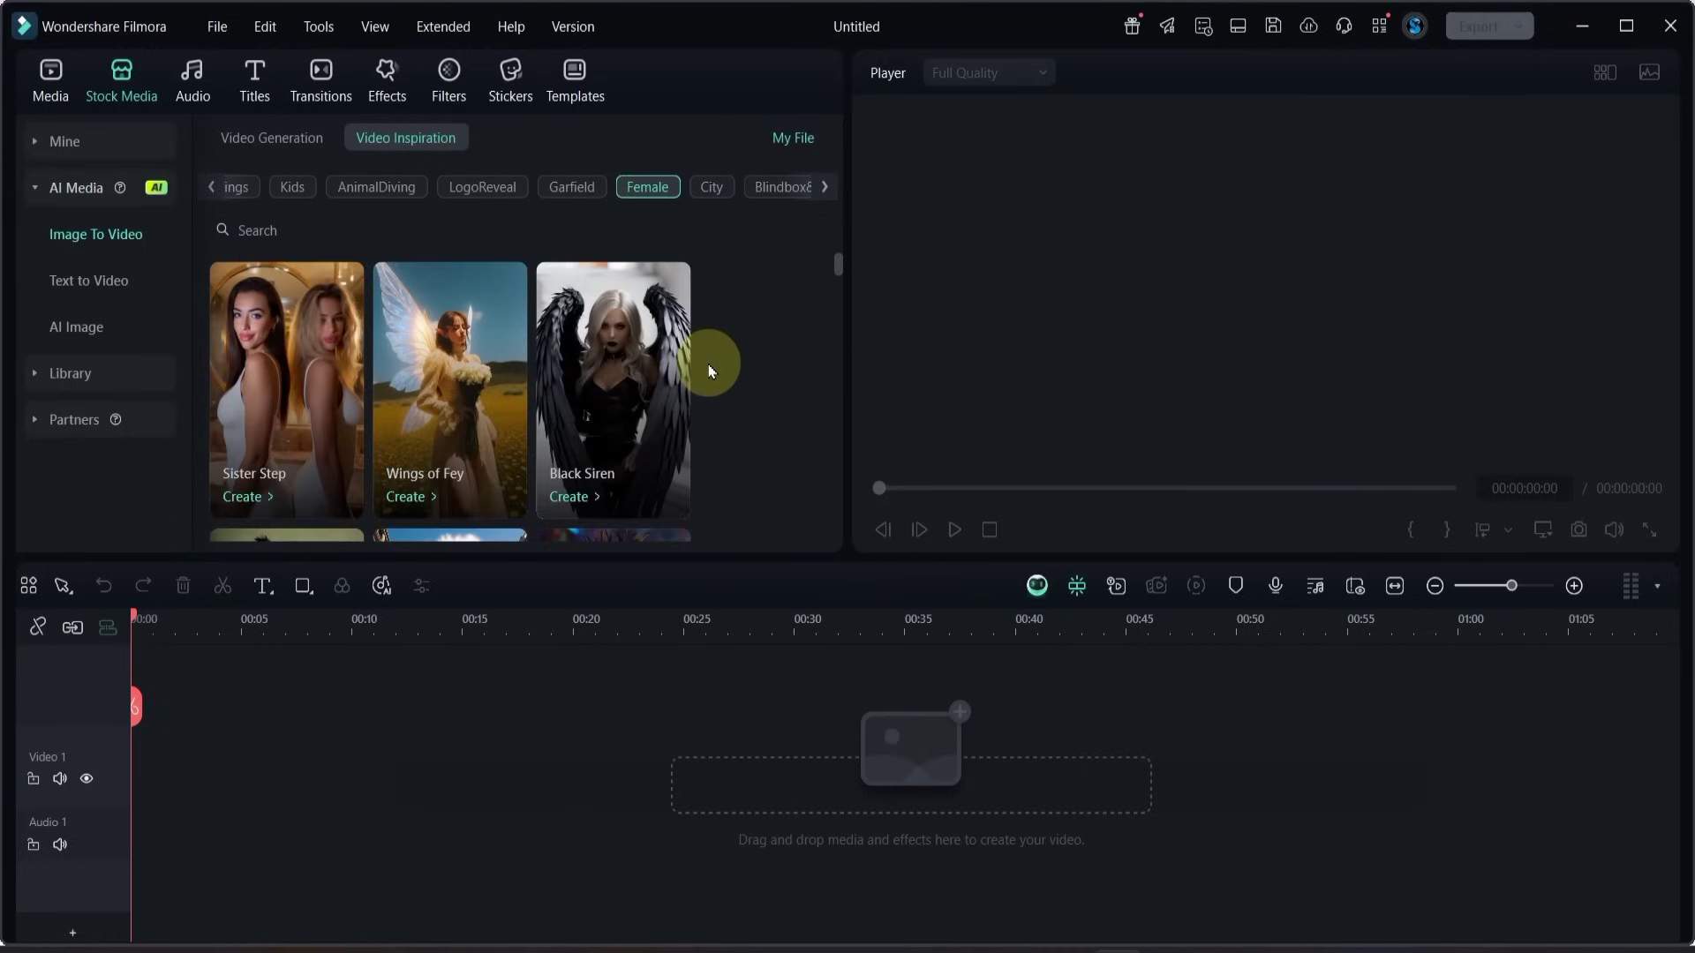
scroll(711, 371, "down", 2)
scroll(709, 372, "down", 2)
scroll(709, 371, "down", 2)
scroll(710, 371, "down", 2)
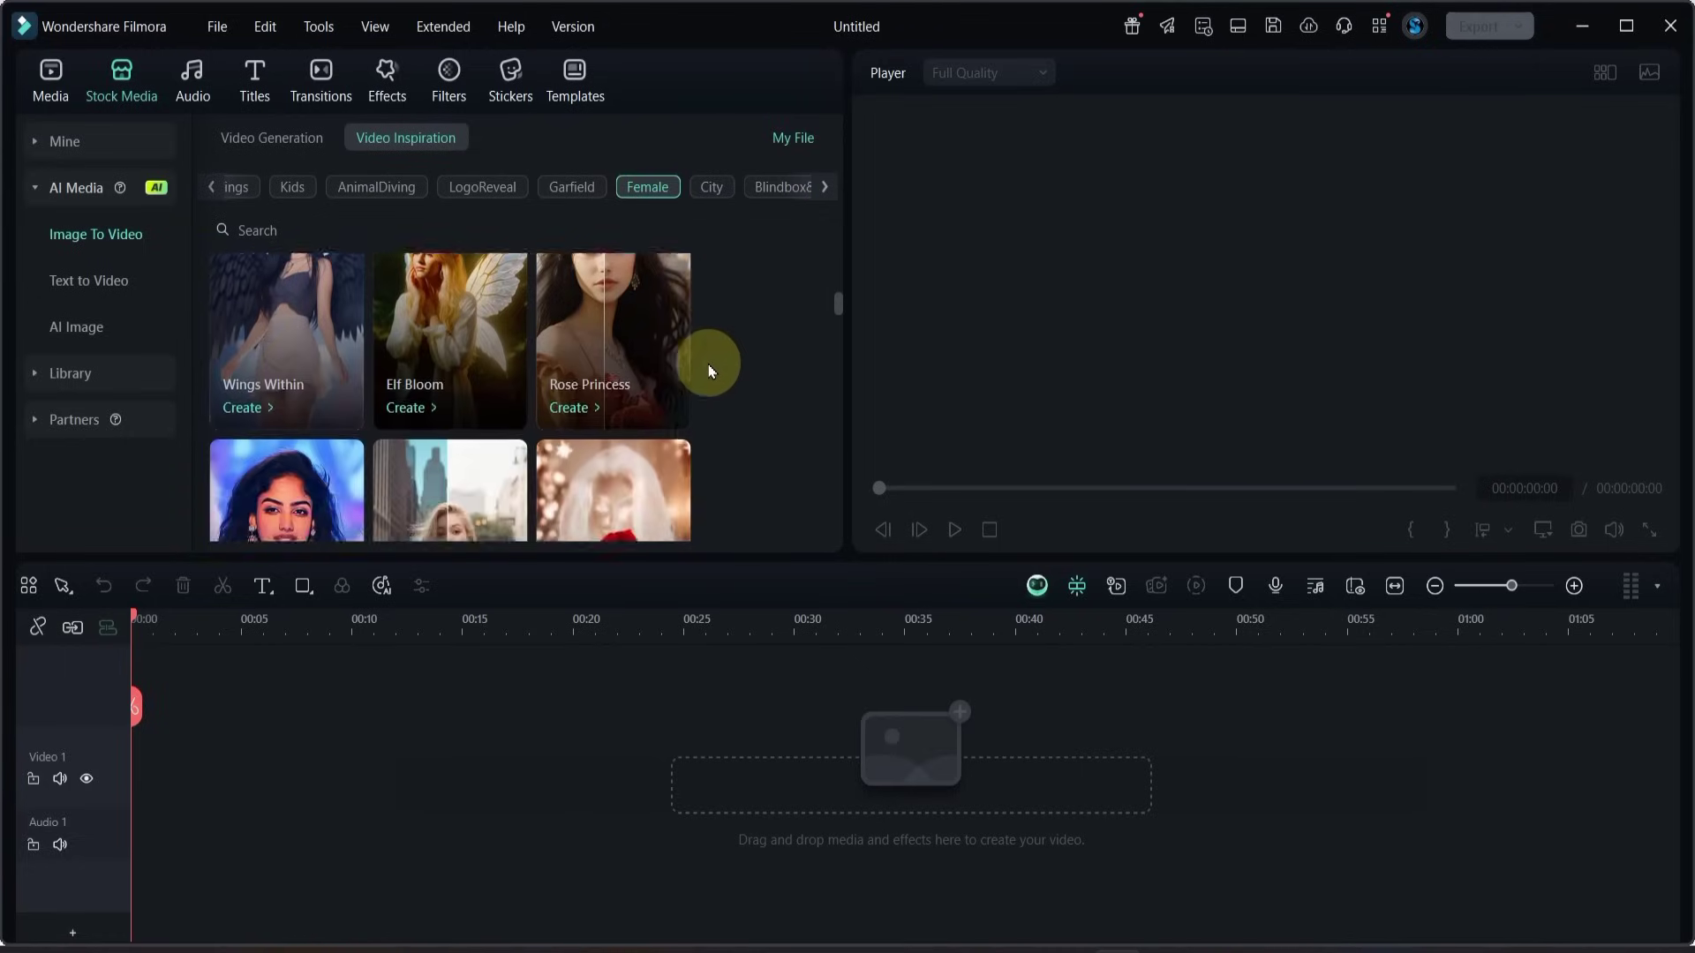
scroll(711, 371, "down", 1)
scroll(710, 370, "up", 2)
scroll(710, 370, "down", 2)
scroll(710, 371, "up", 2)
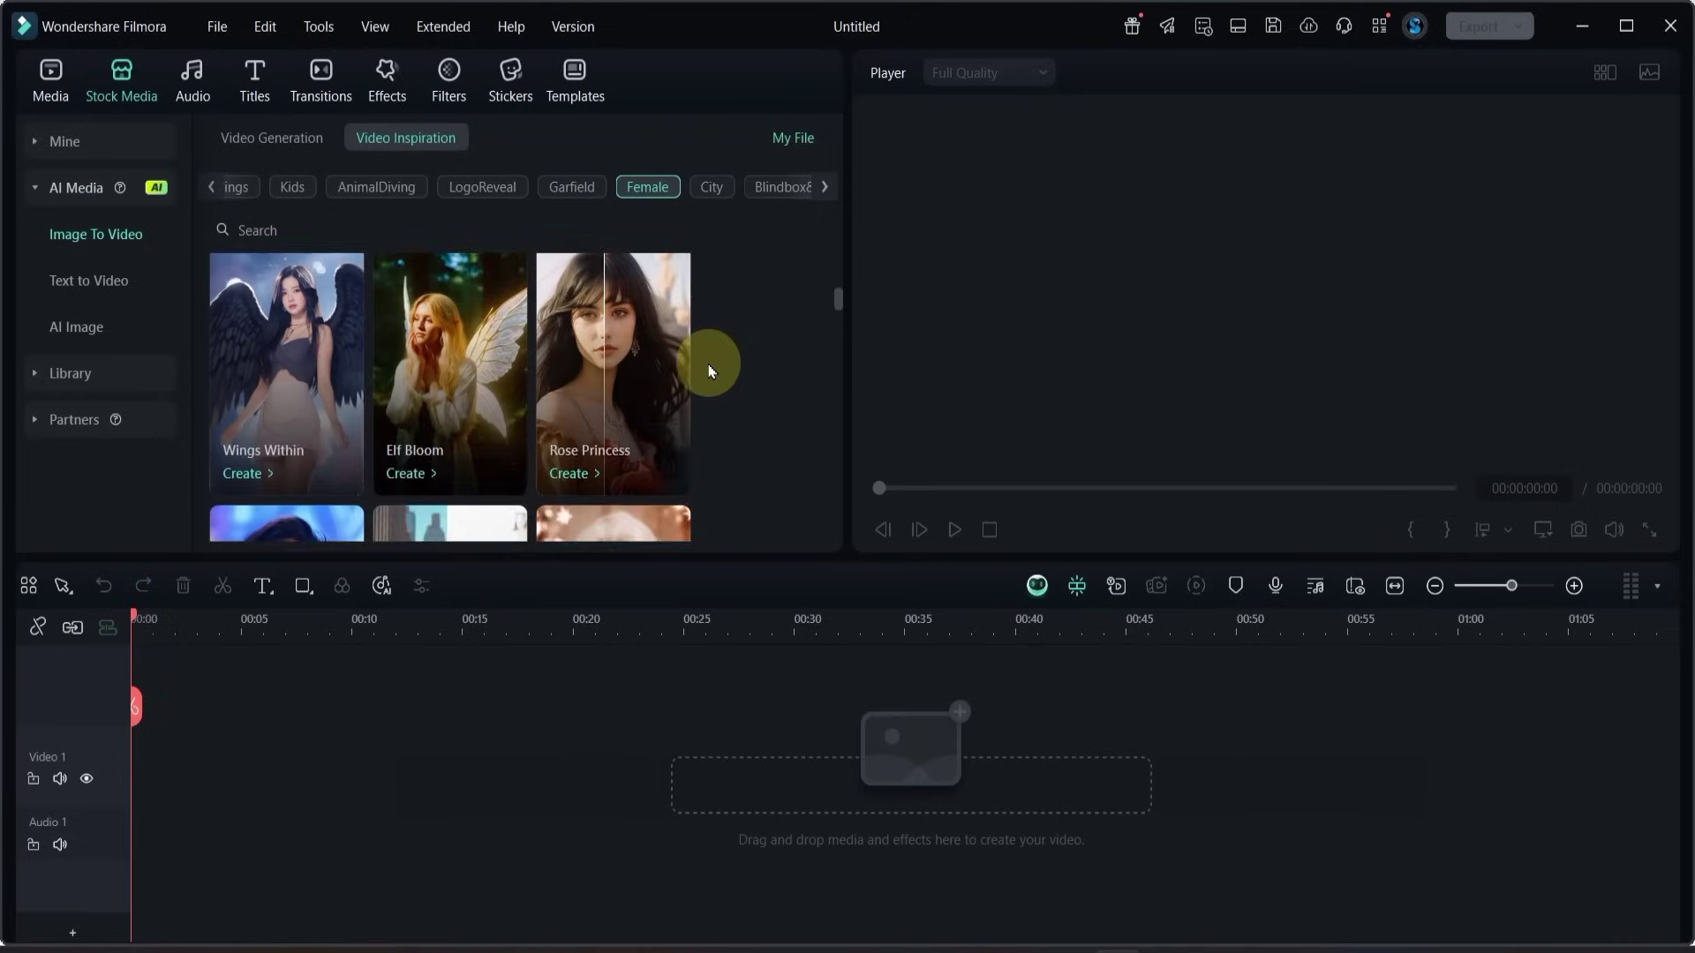
scroll(709, 370, "up", 2)
scroll(710, 371, "up", 3)
scroll(710, 371, "up", 2)
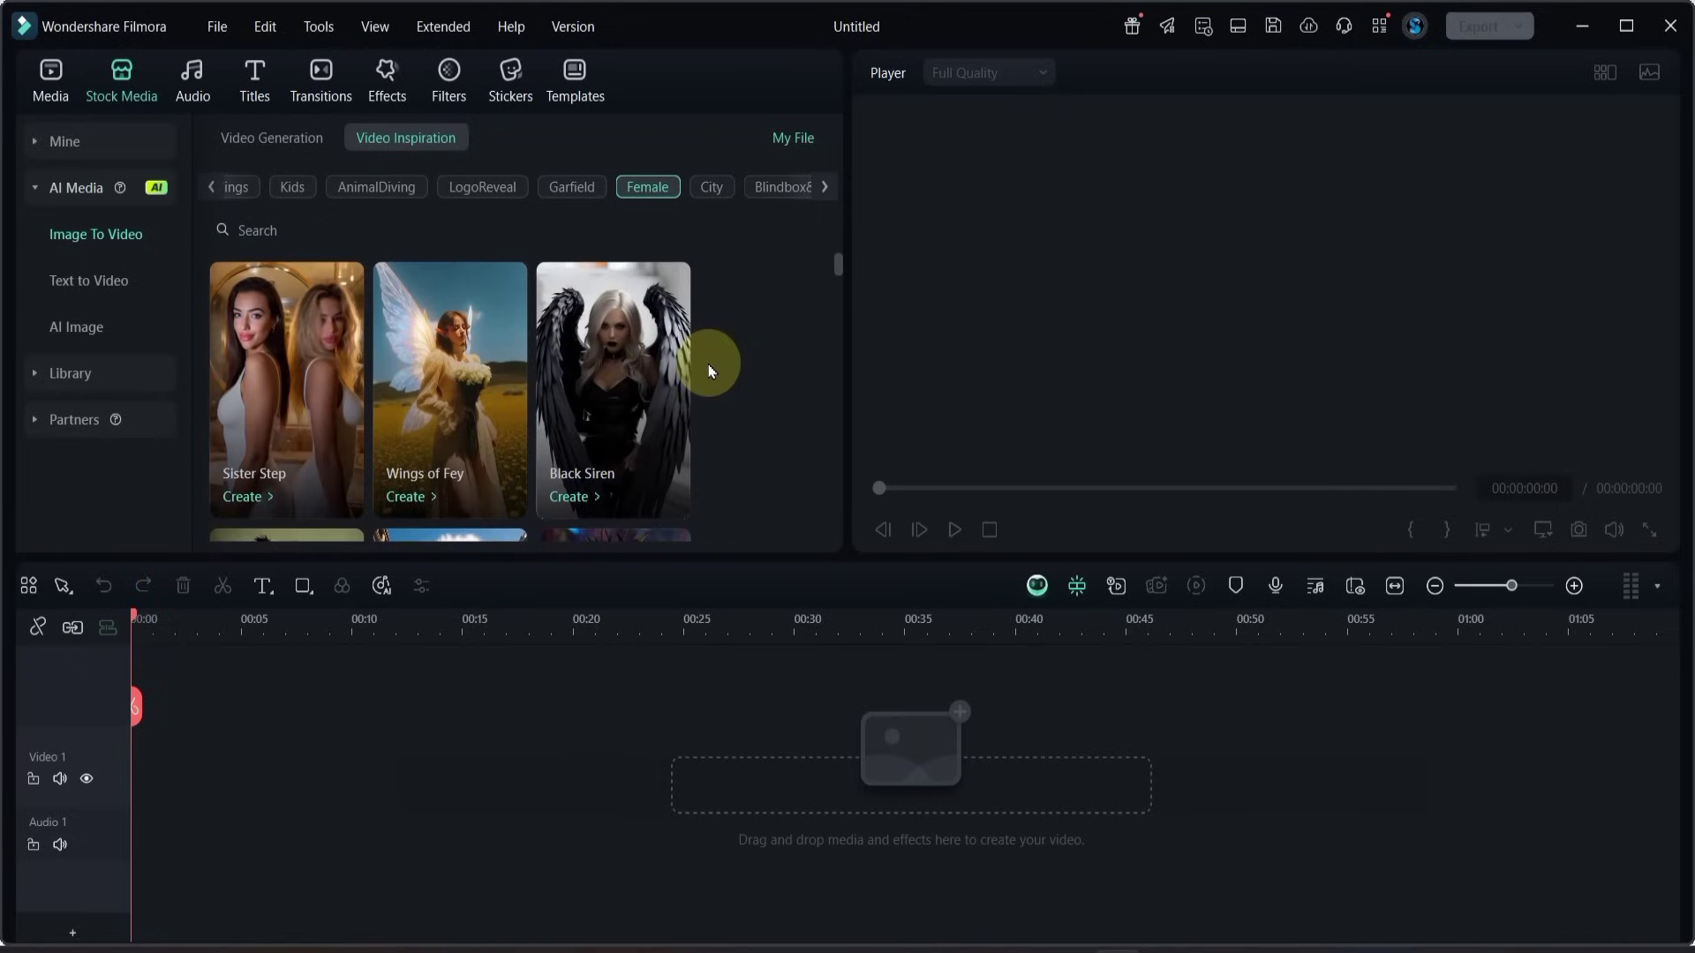
scroll(711, 371, "down", 2)
scroll(711, 372, "down", 2)
scroll(710, 371, "down", 2)
scroll(709, 372, "down", 2)
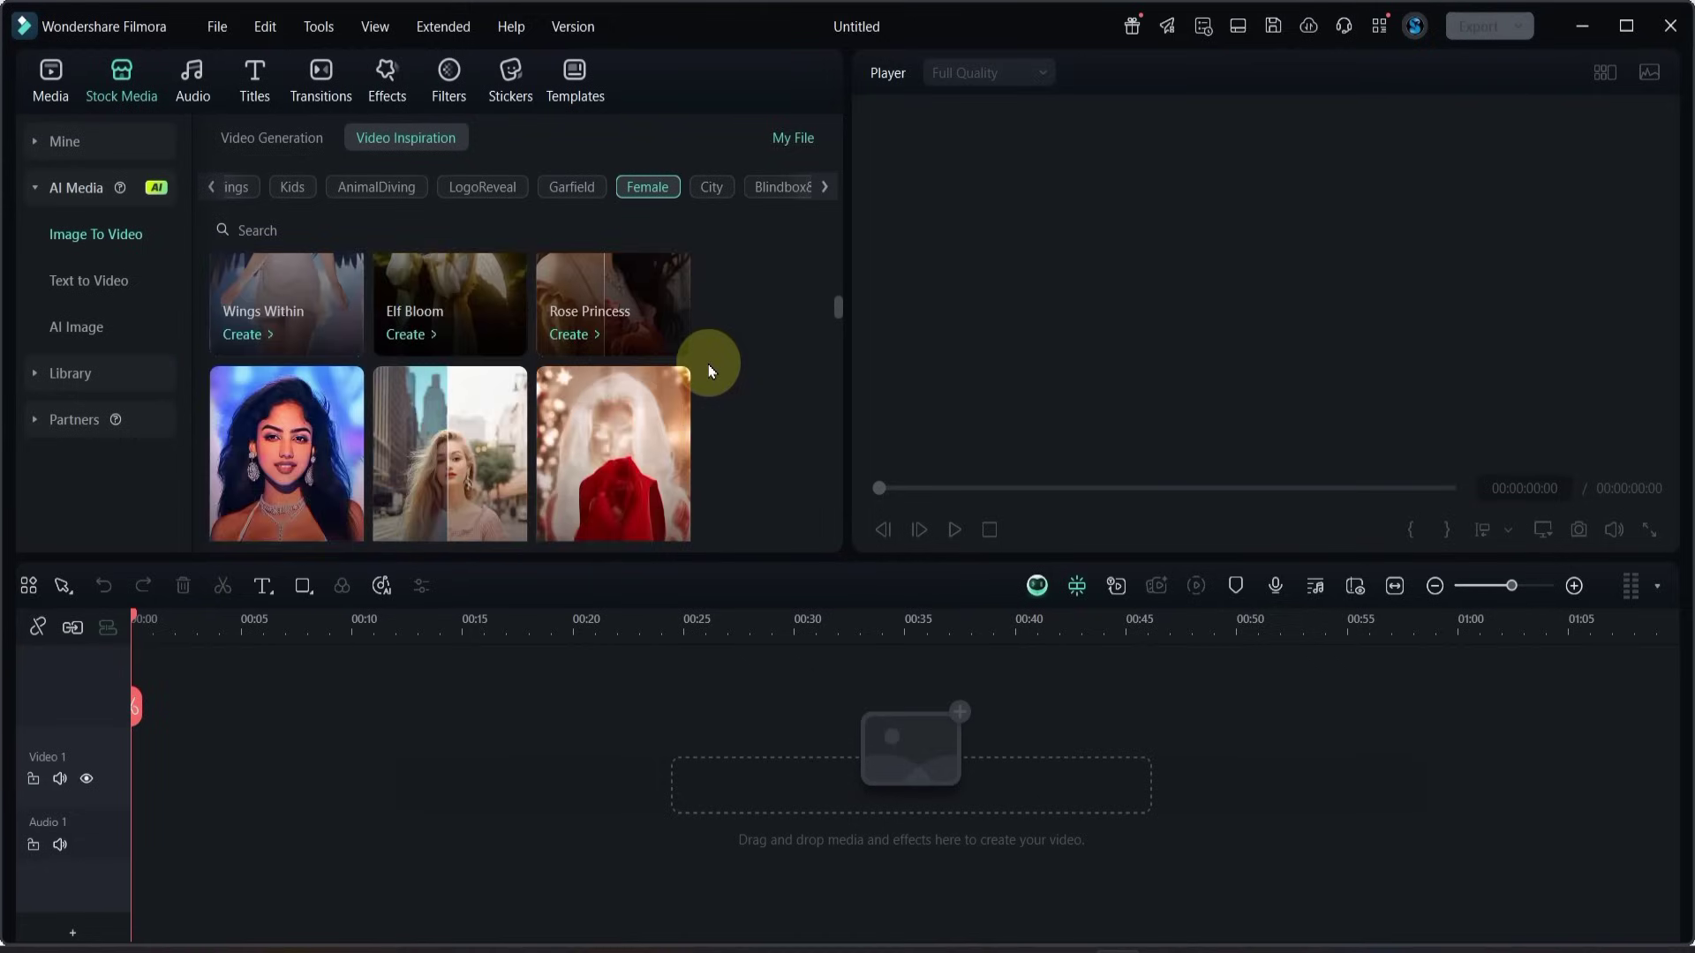
scroll(709, 371, "up", 2)
scroll(710, 365, "up", 2)
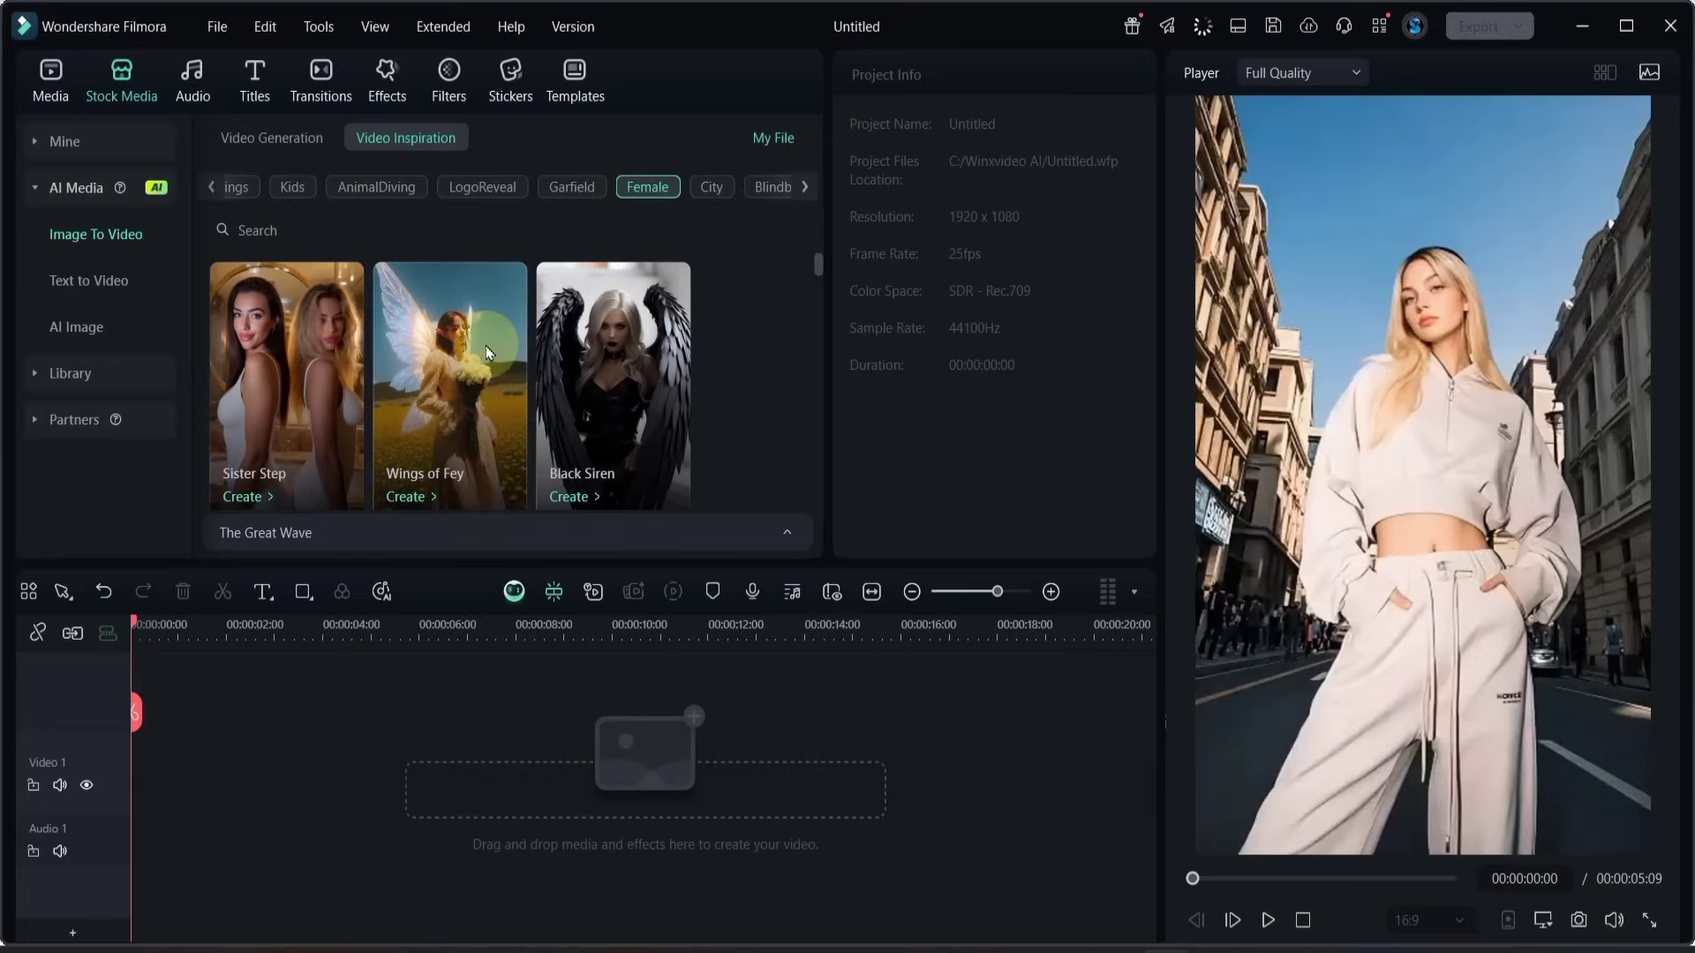
Step: Preview the Wings of Fey, Black Siren, Black Embrace, Wings Within and Elf Bloom templates
left_click(480, 351)
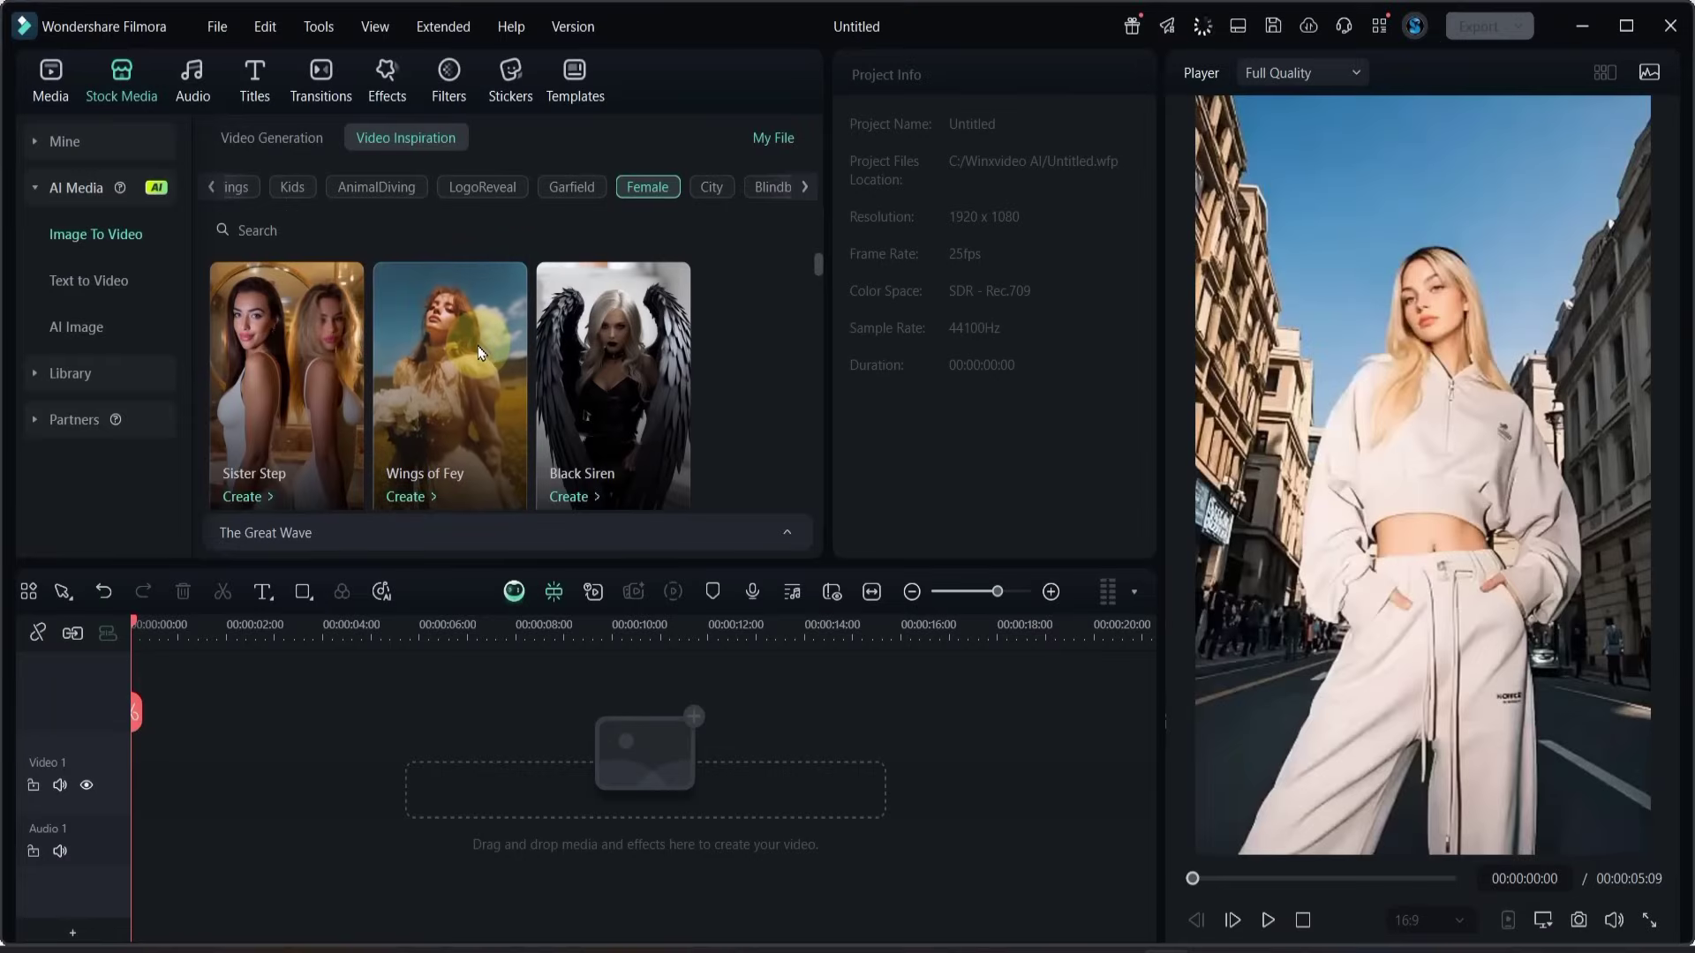
left_click(481, 351)
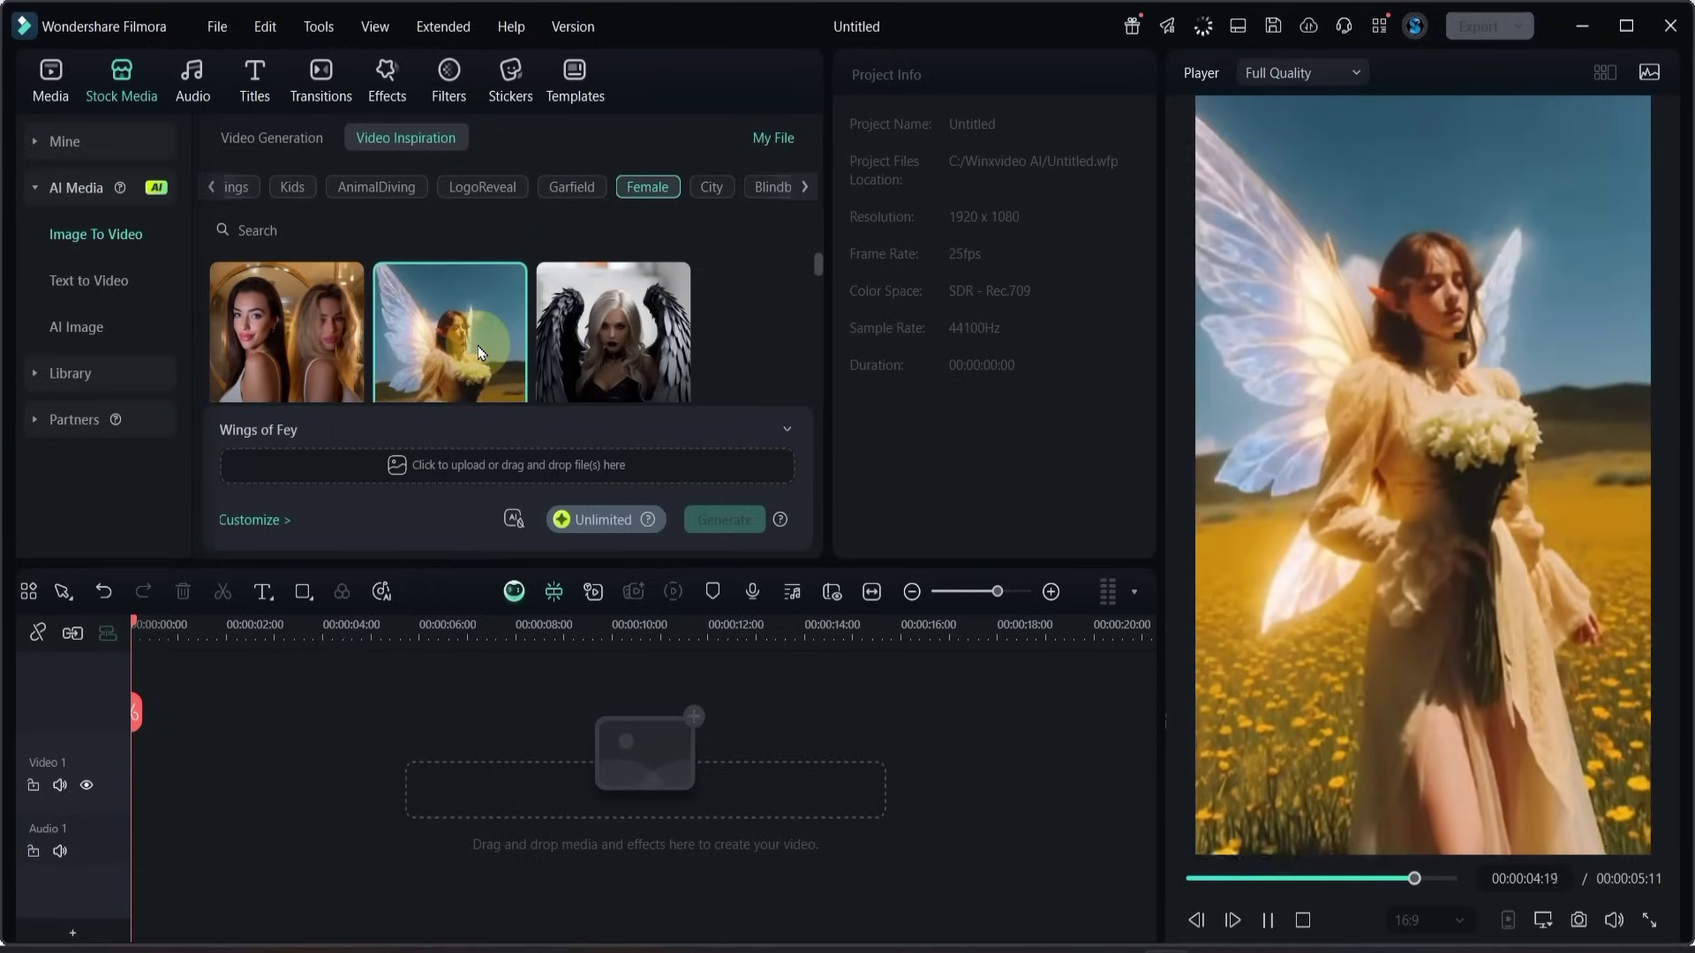
left_click(598, 343)
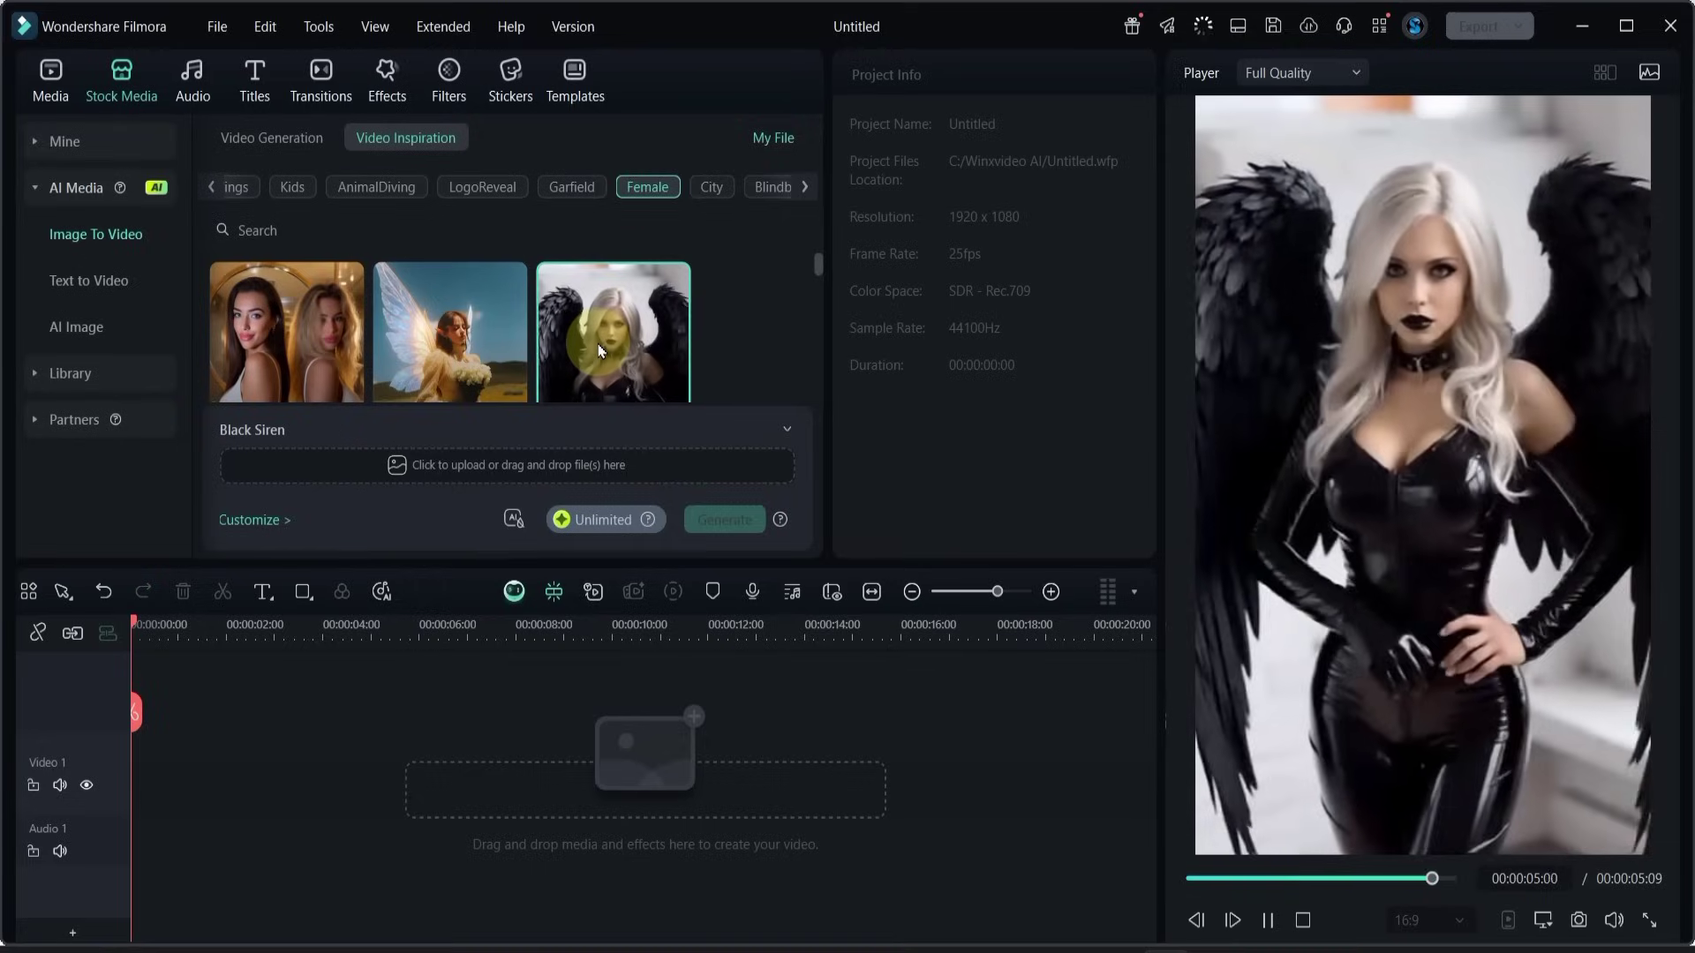
left_click(291, 355)
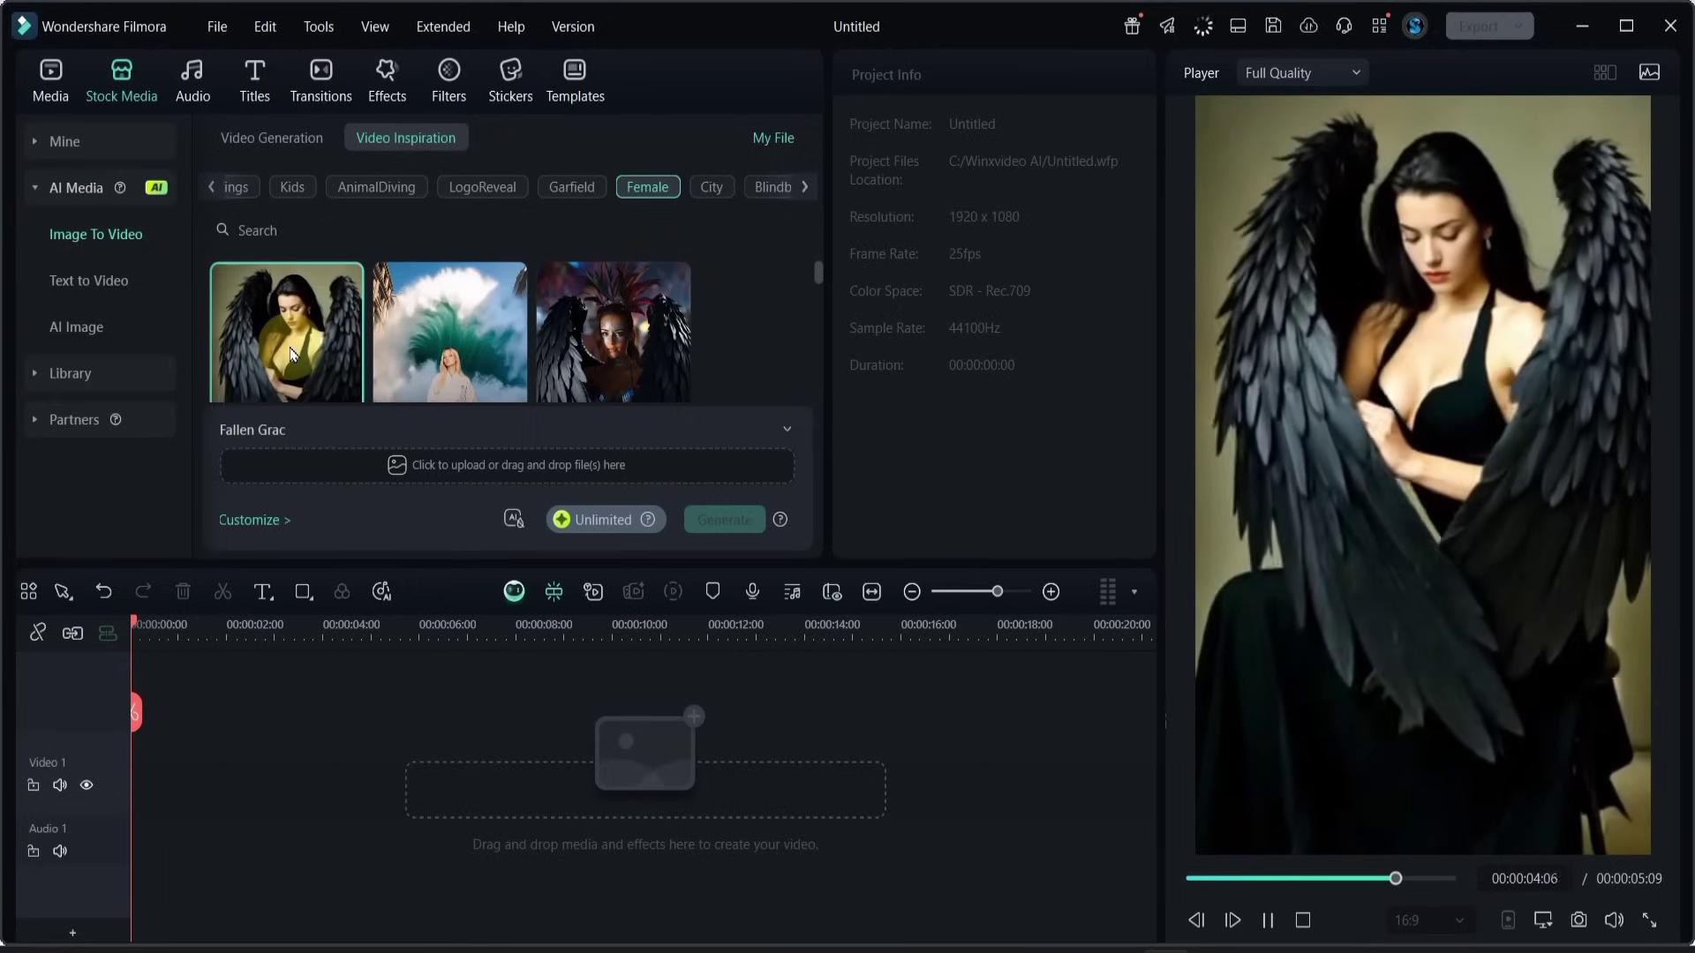
left_click(611, 355)
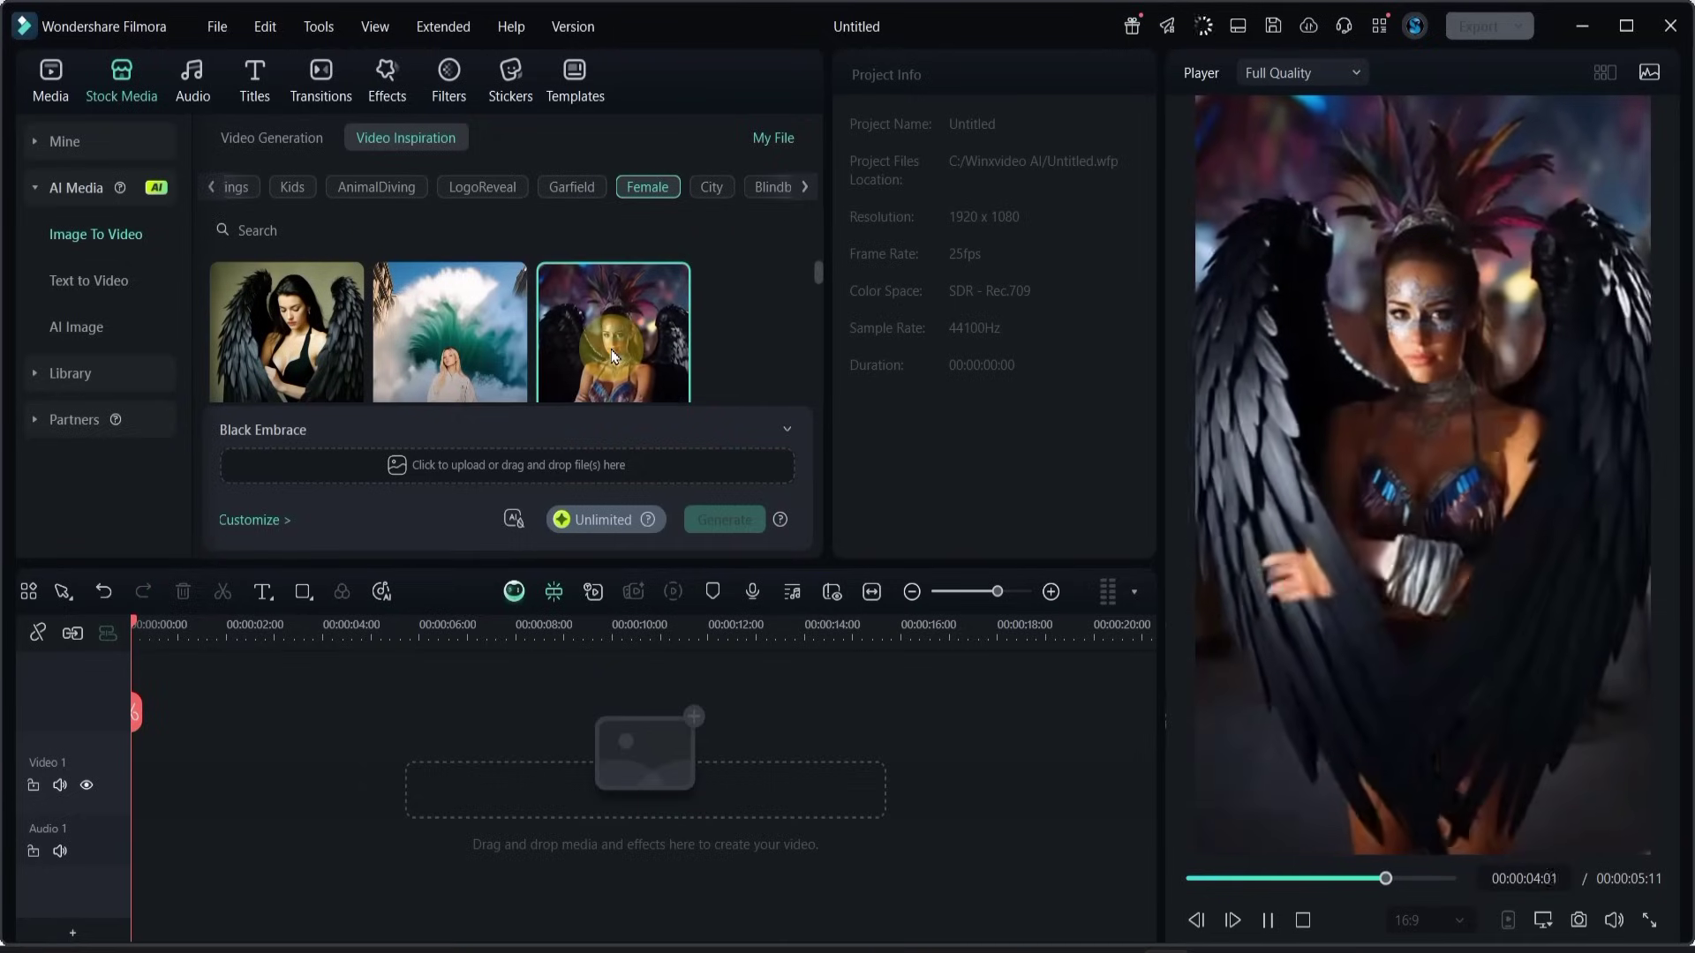
scroll(611, 352, "down", 2)
left_click(322, 379)
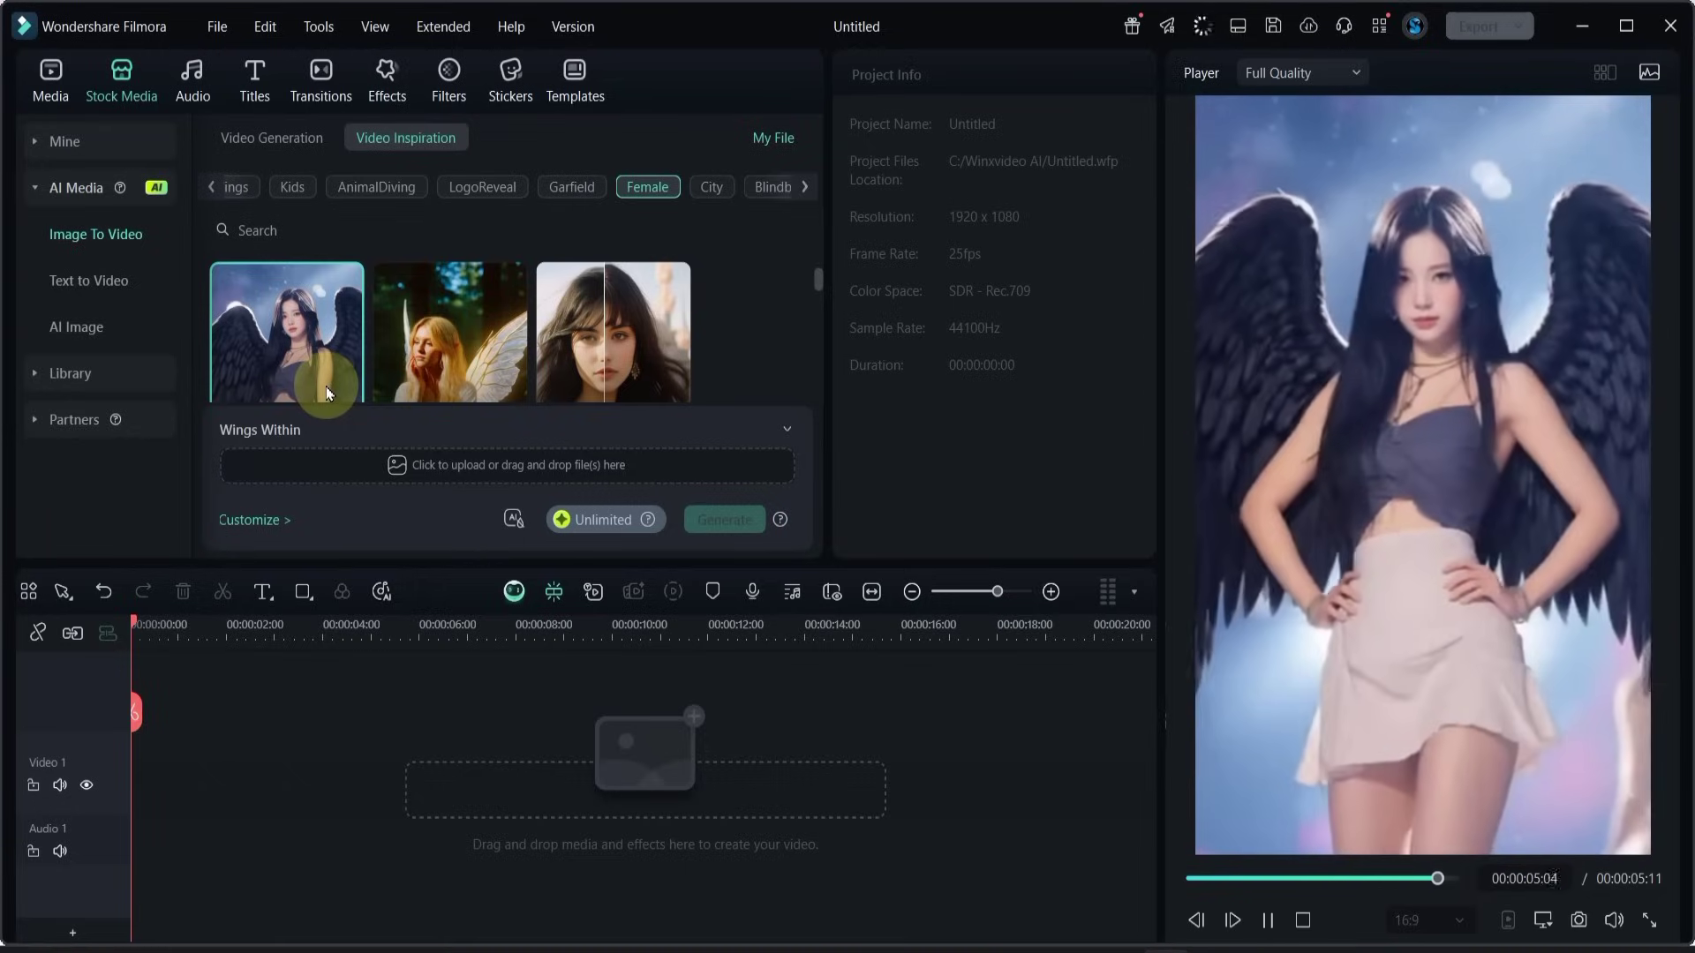
left_click(427, 364)
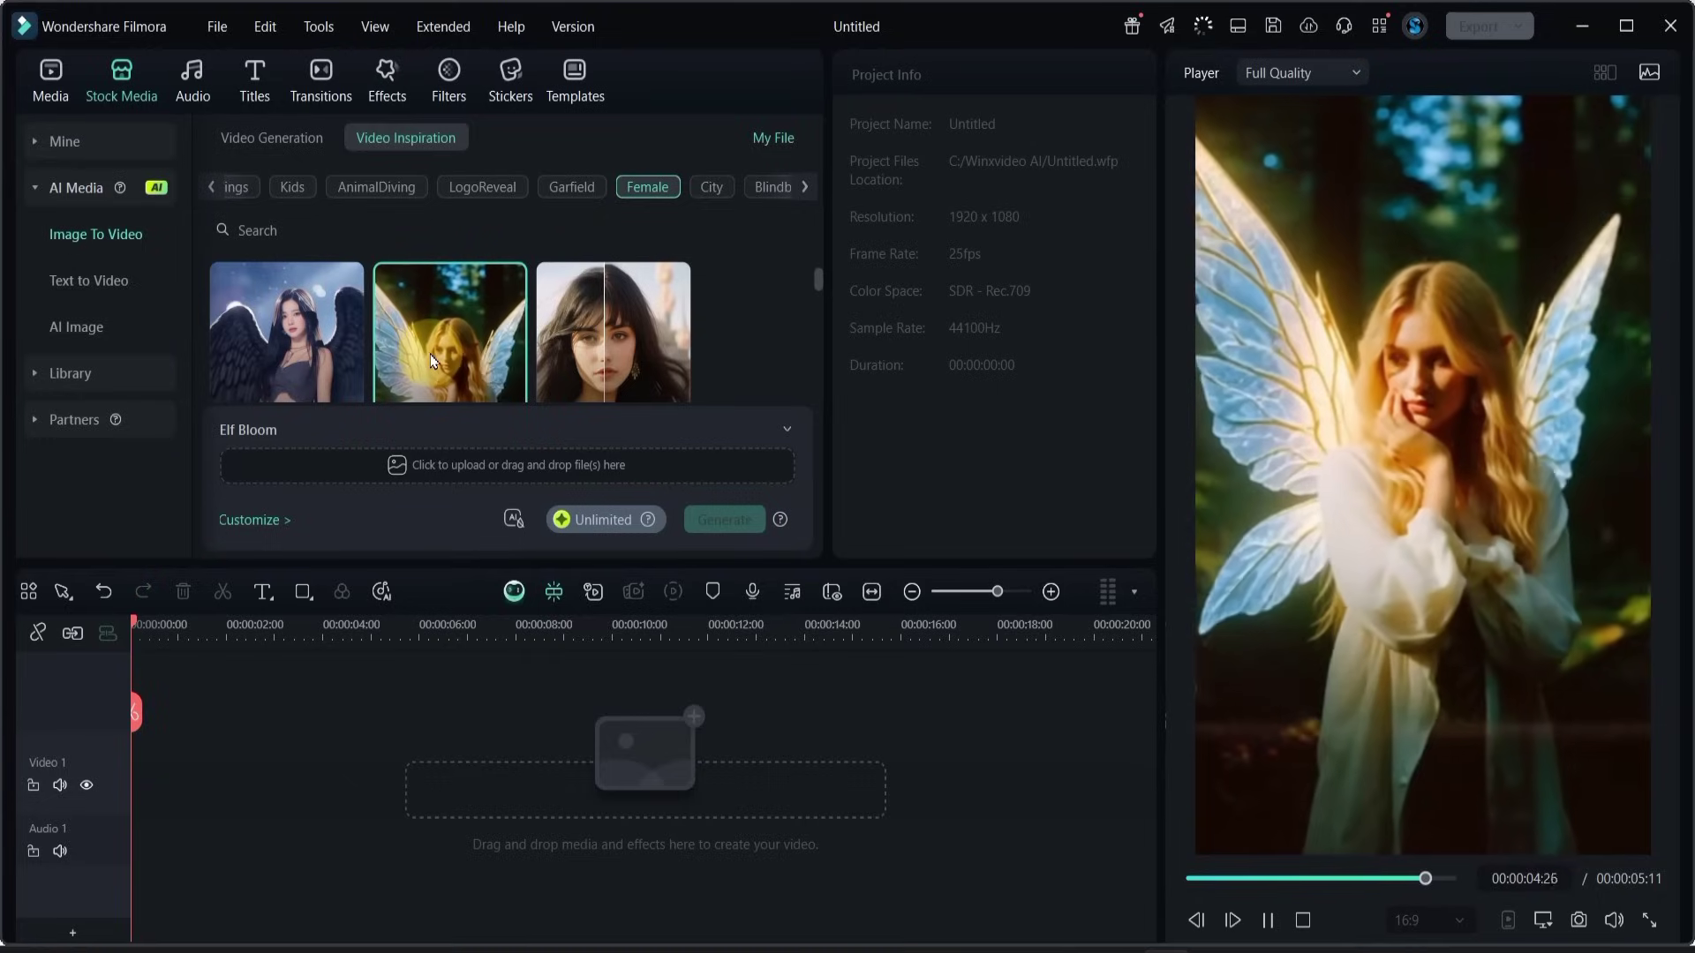
scroll(616, 342, "down", 3)
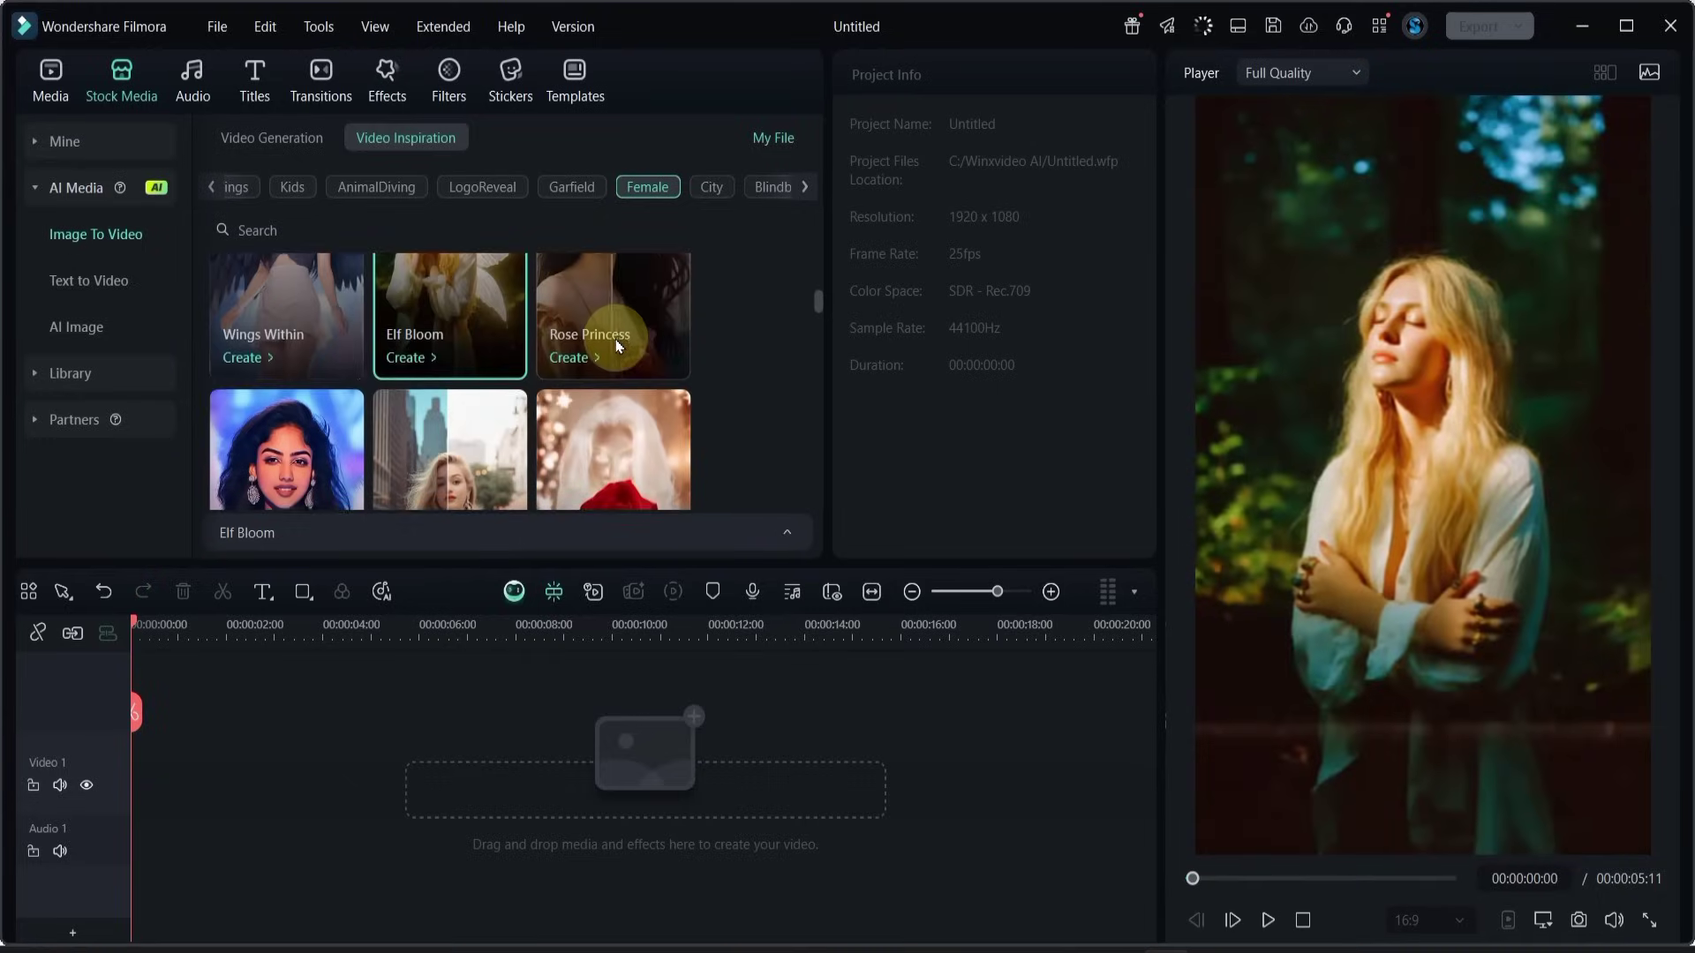
scroll(615, 342, "down", 2)
scroll(616, 342, "down", 1)
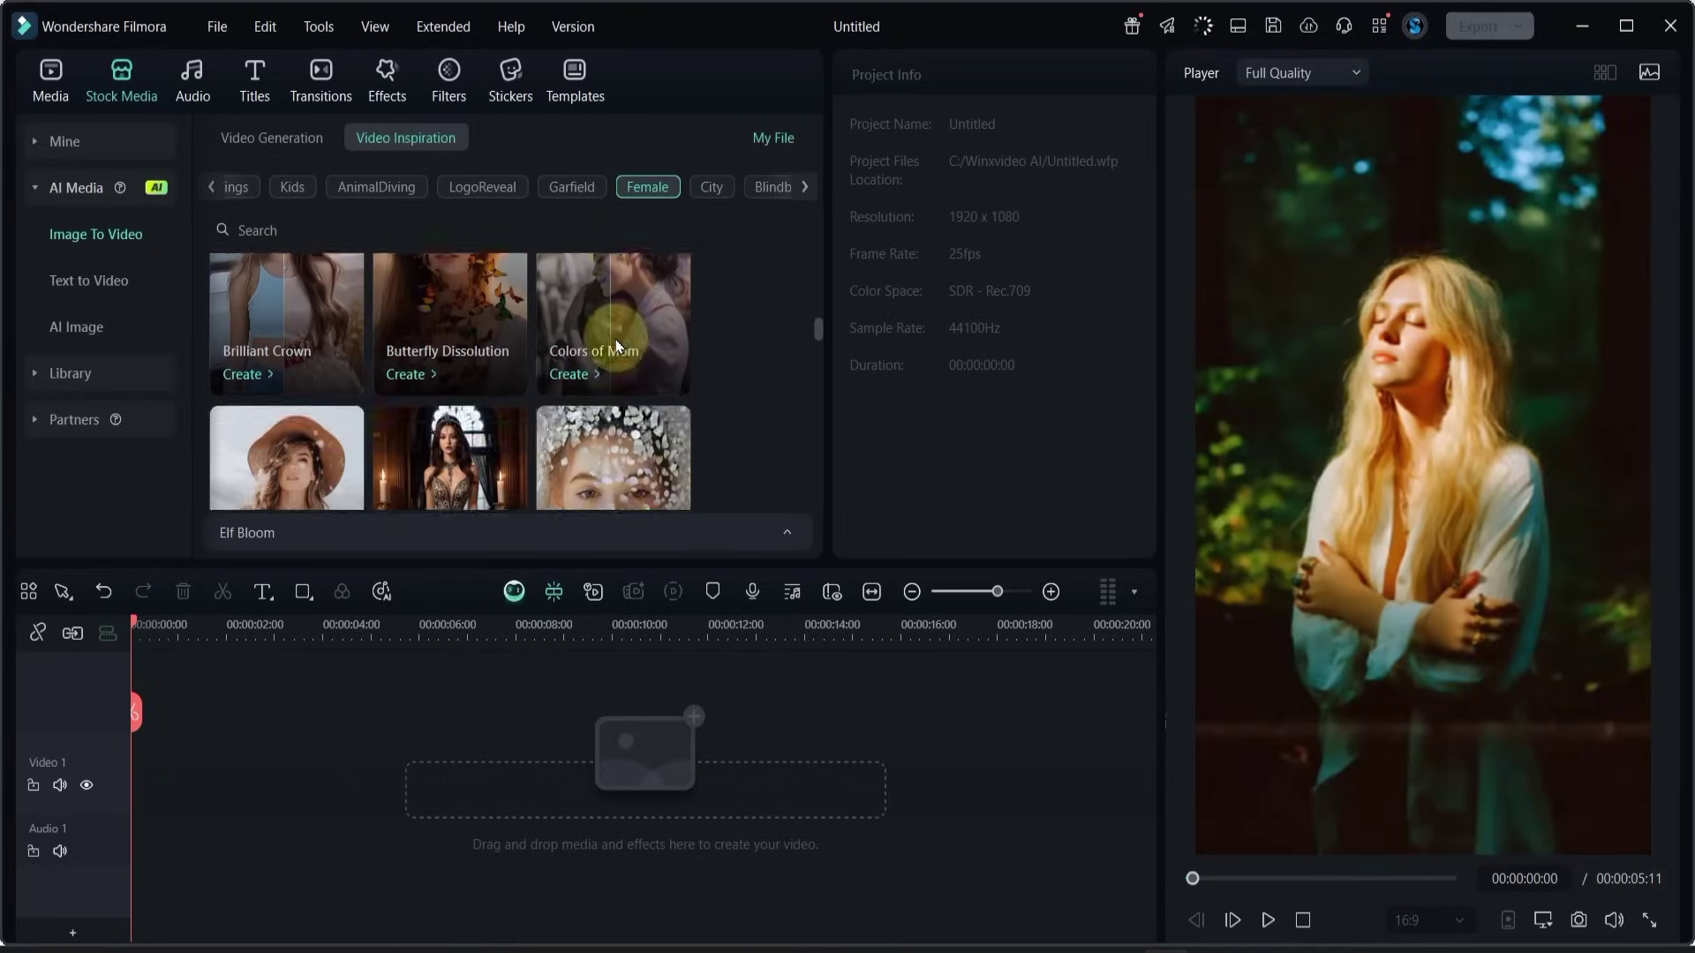
scroll(616, 343, "down", 2)
scroll(616, 341, "up", 5)
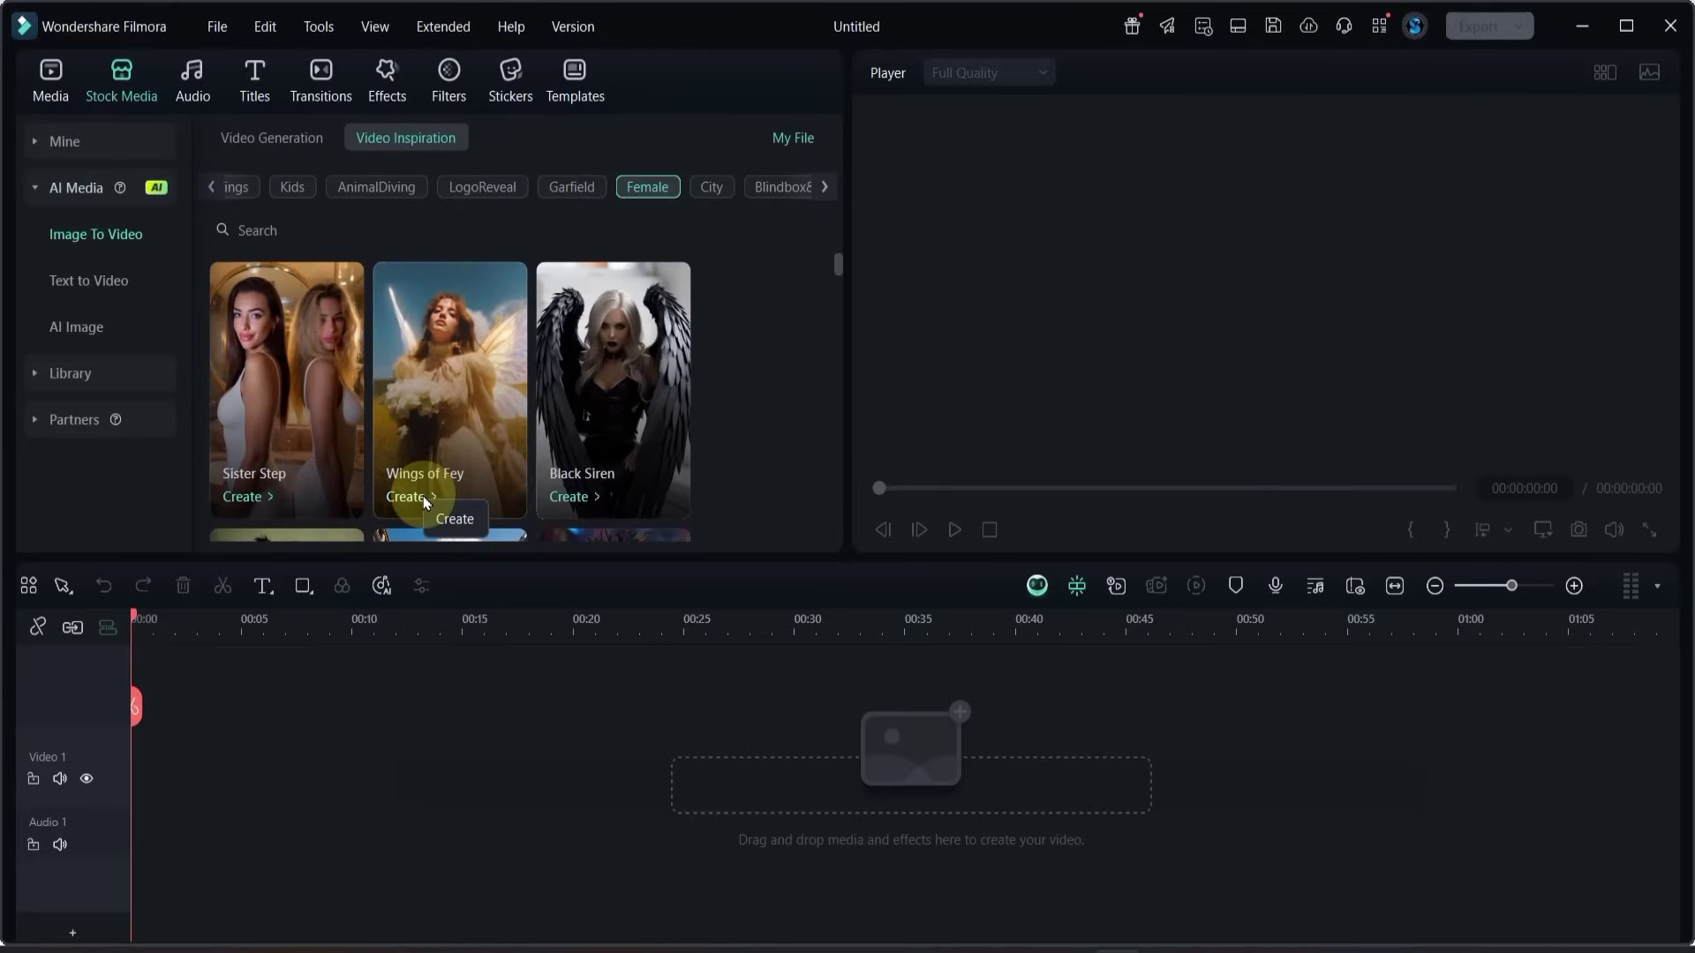
left_click(424, 501)
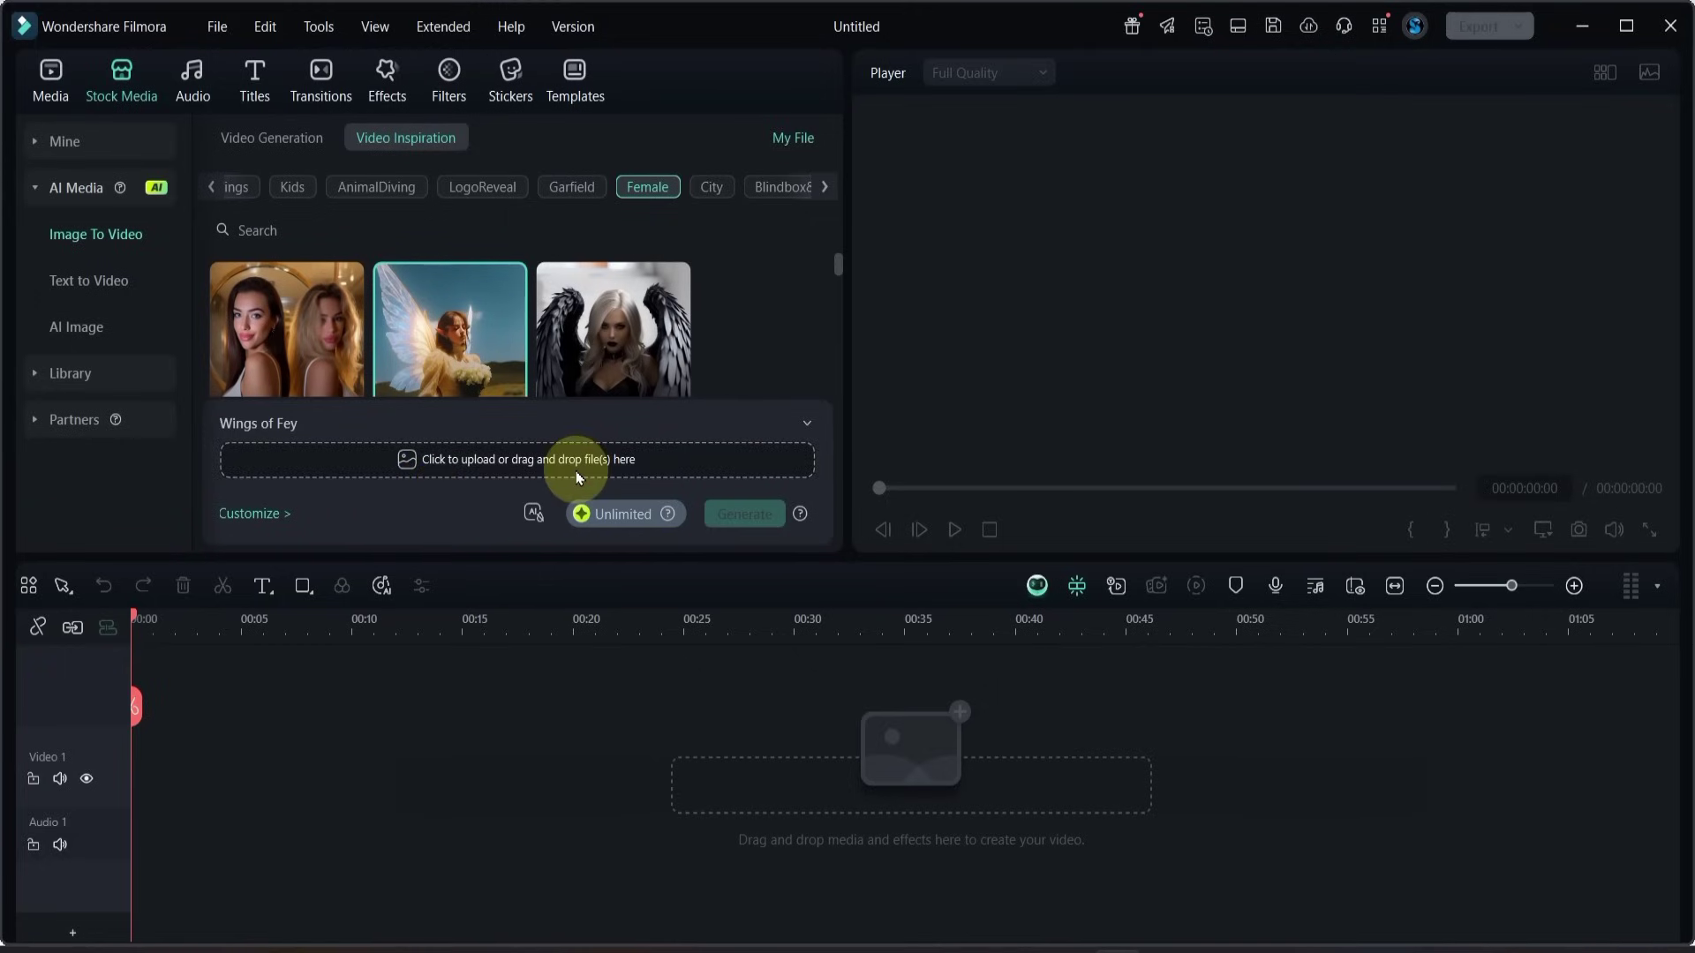
left_click(481, 470)
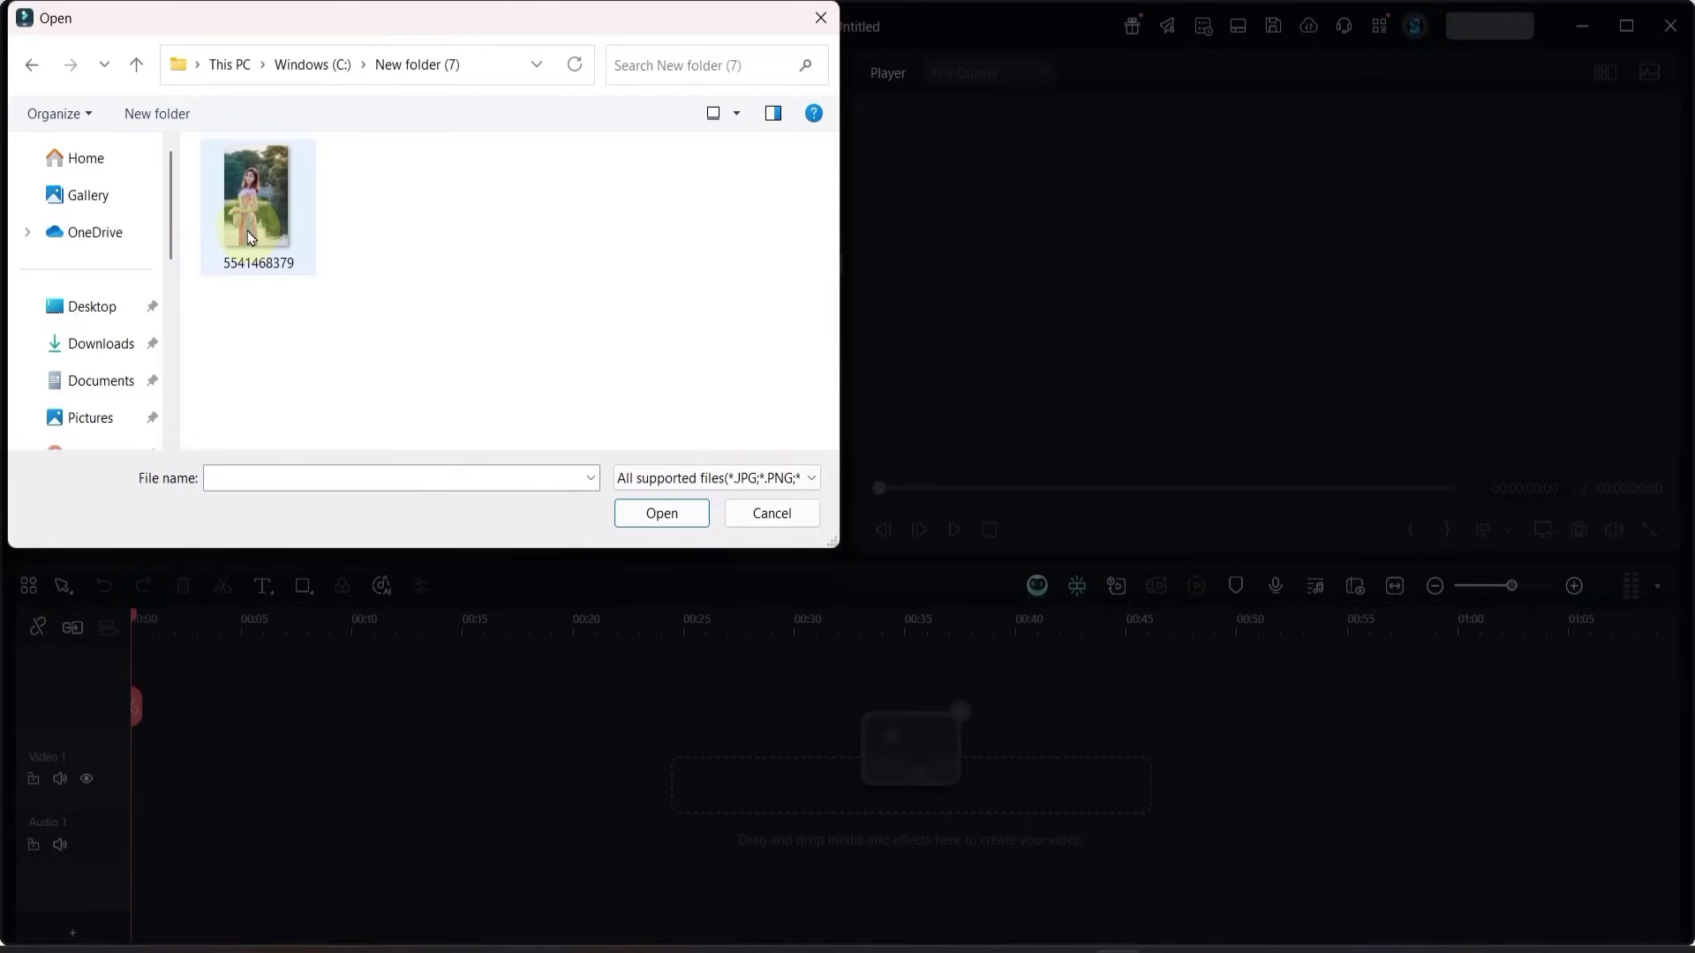
left_click(250, 232)
left_click(666, 516)
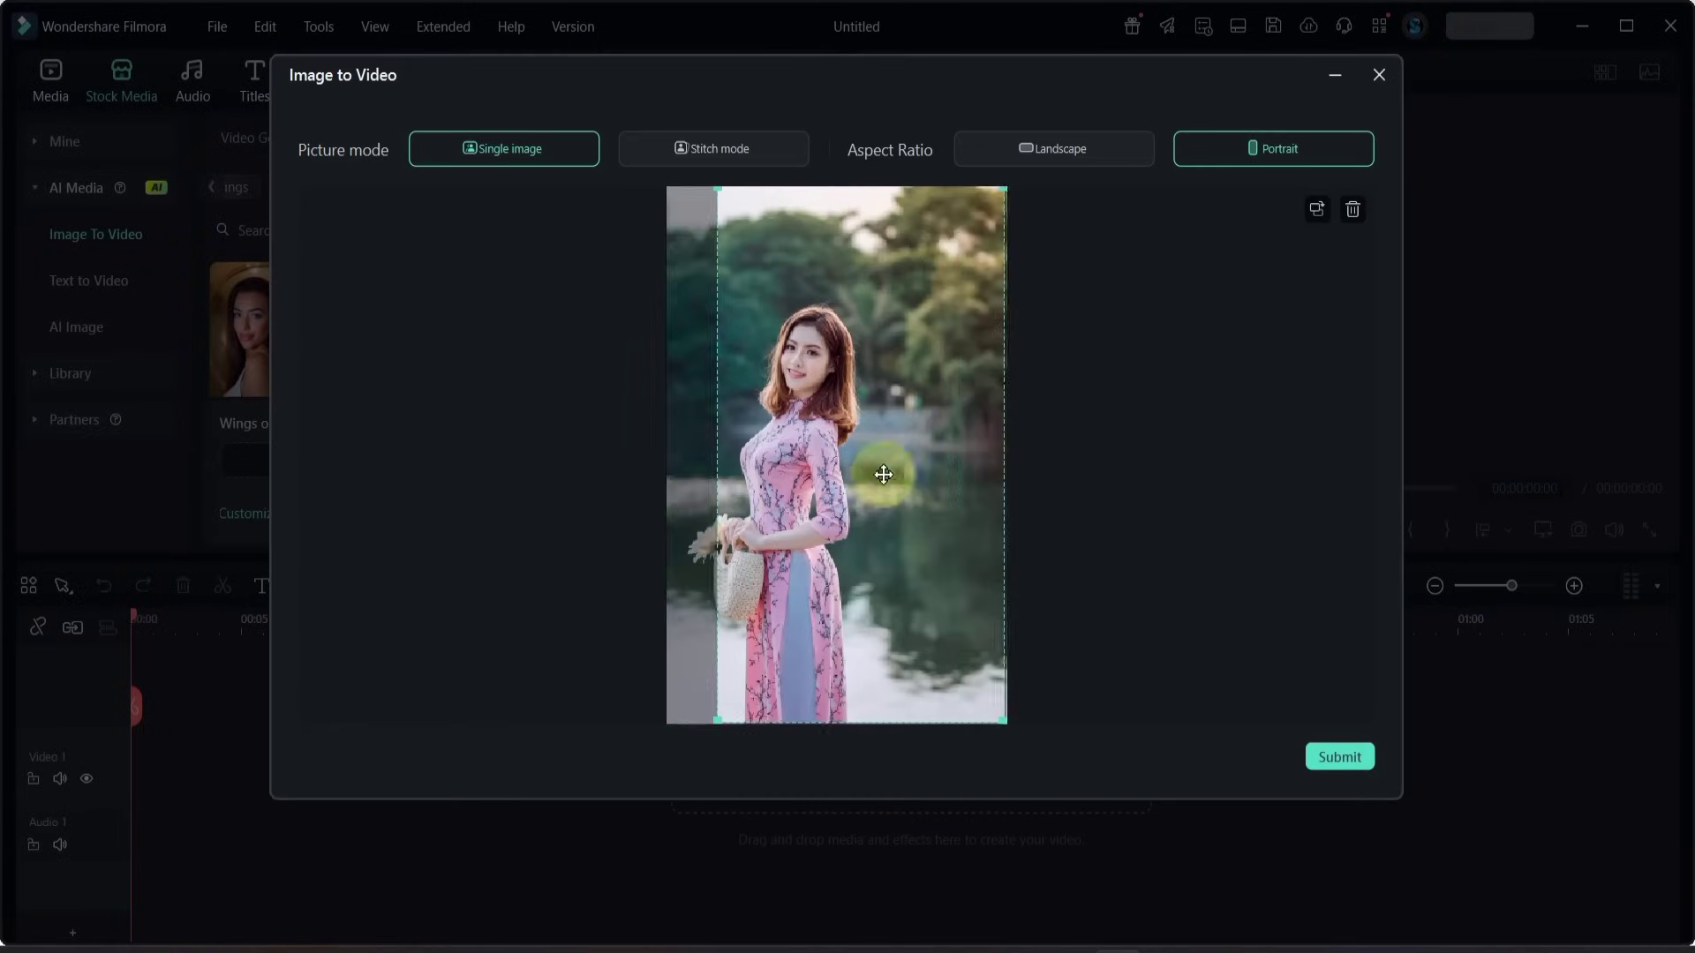
Step: Crop the pink-dress photo to a smaller single-image portrait frame and submit it
left_click_drag(878, 458, 783, 490)
left_click(696, 153)
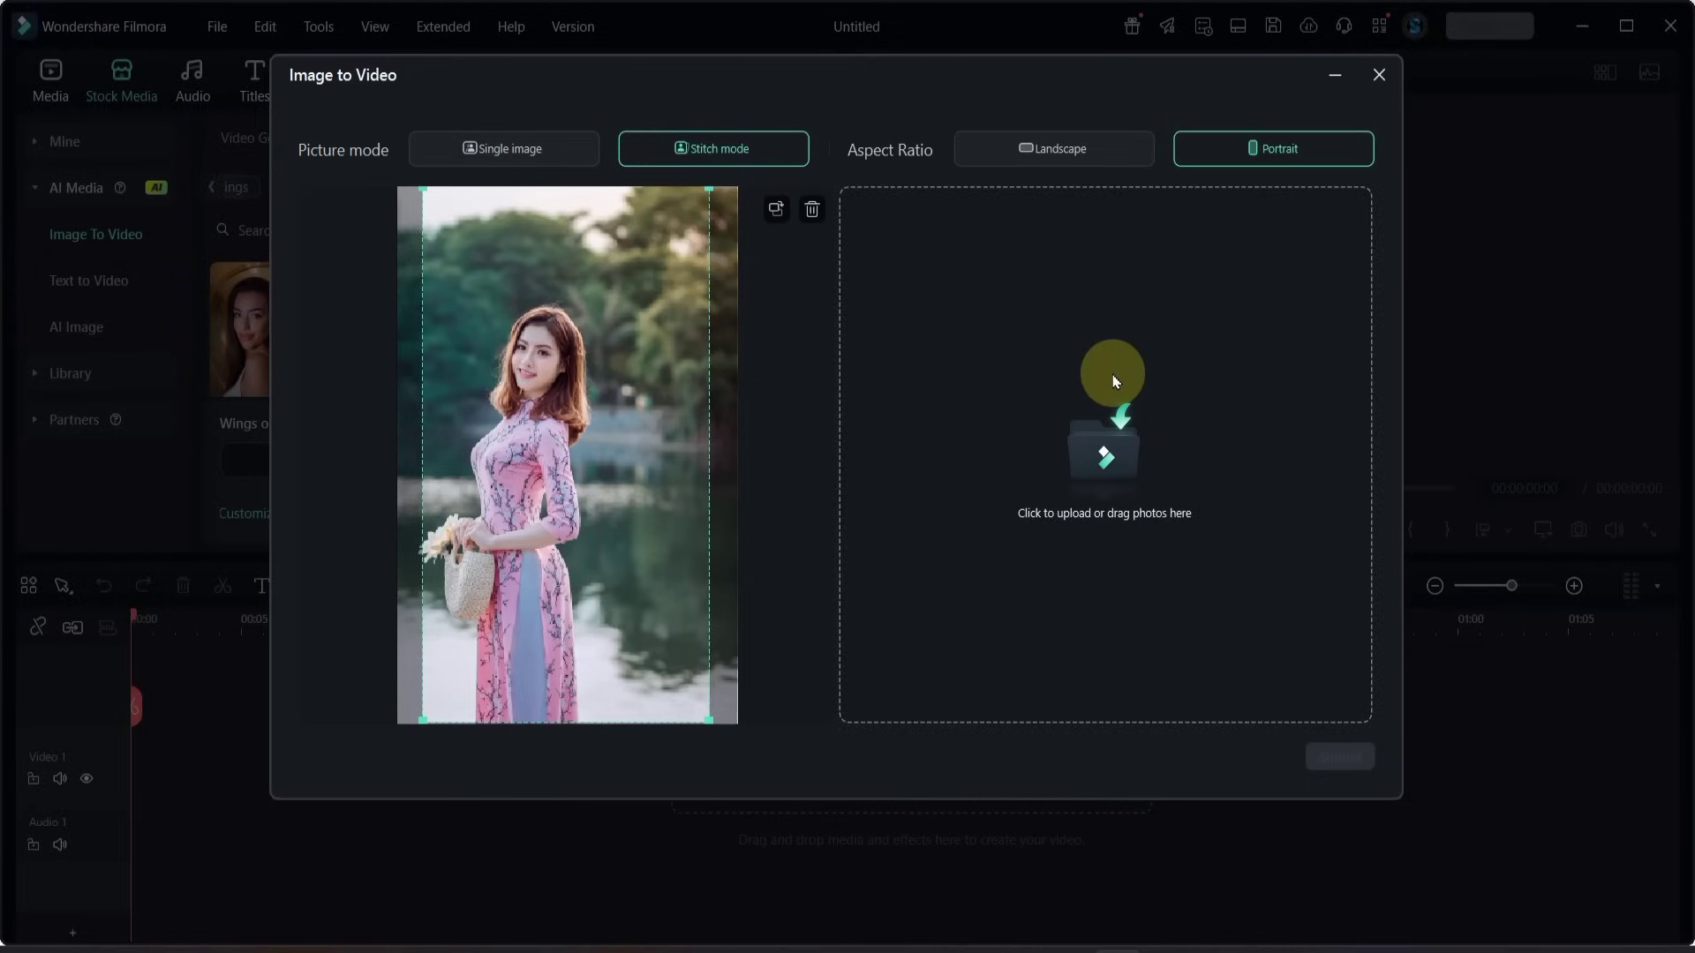
left_click(537, 150)
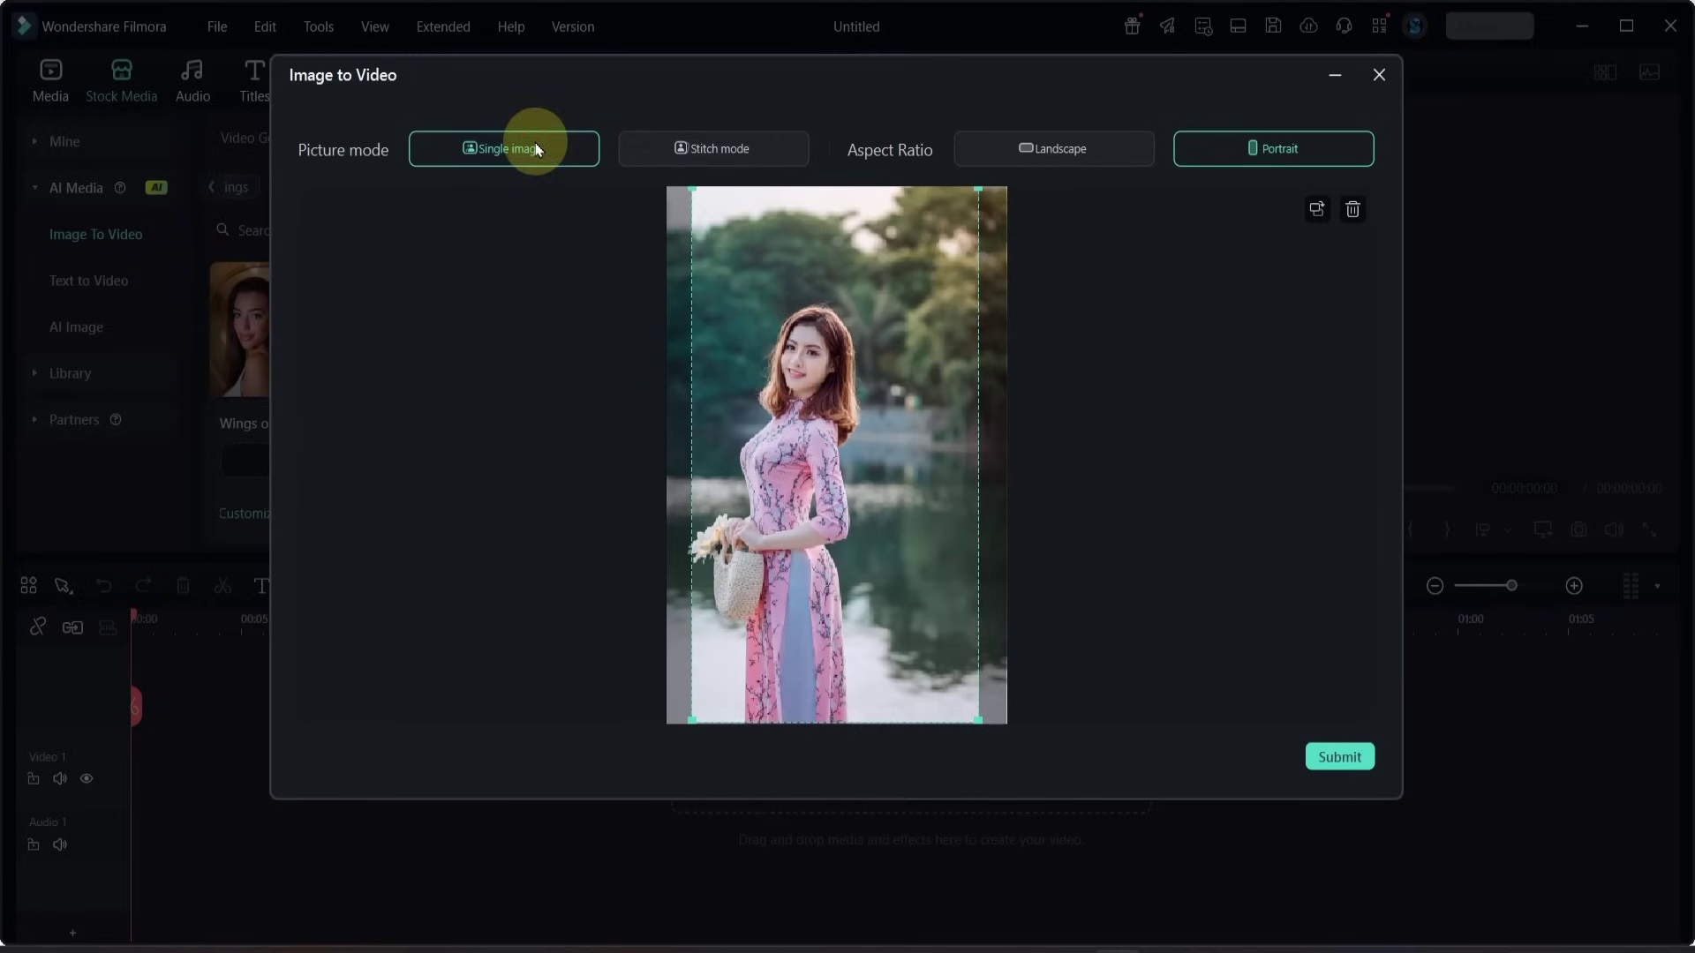
mouse_move(828, 378)
left_mouse_down()
mouse_move(801, 361)
mouse_move(847, 347)
mouse_move(825, 421)
left_mouse_up()
left_click(1104, 150)
left_click(1251, 150)
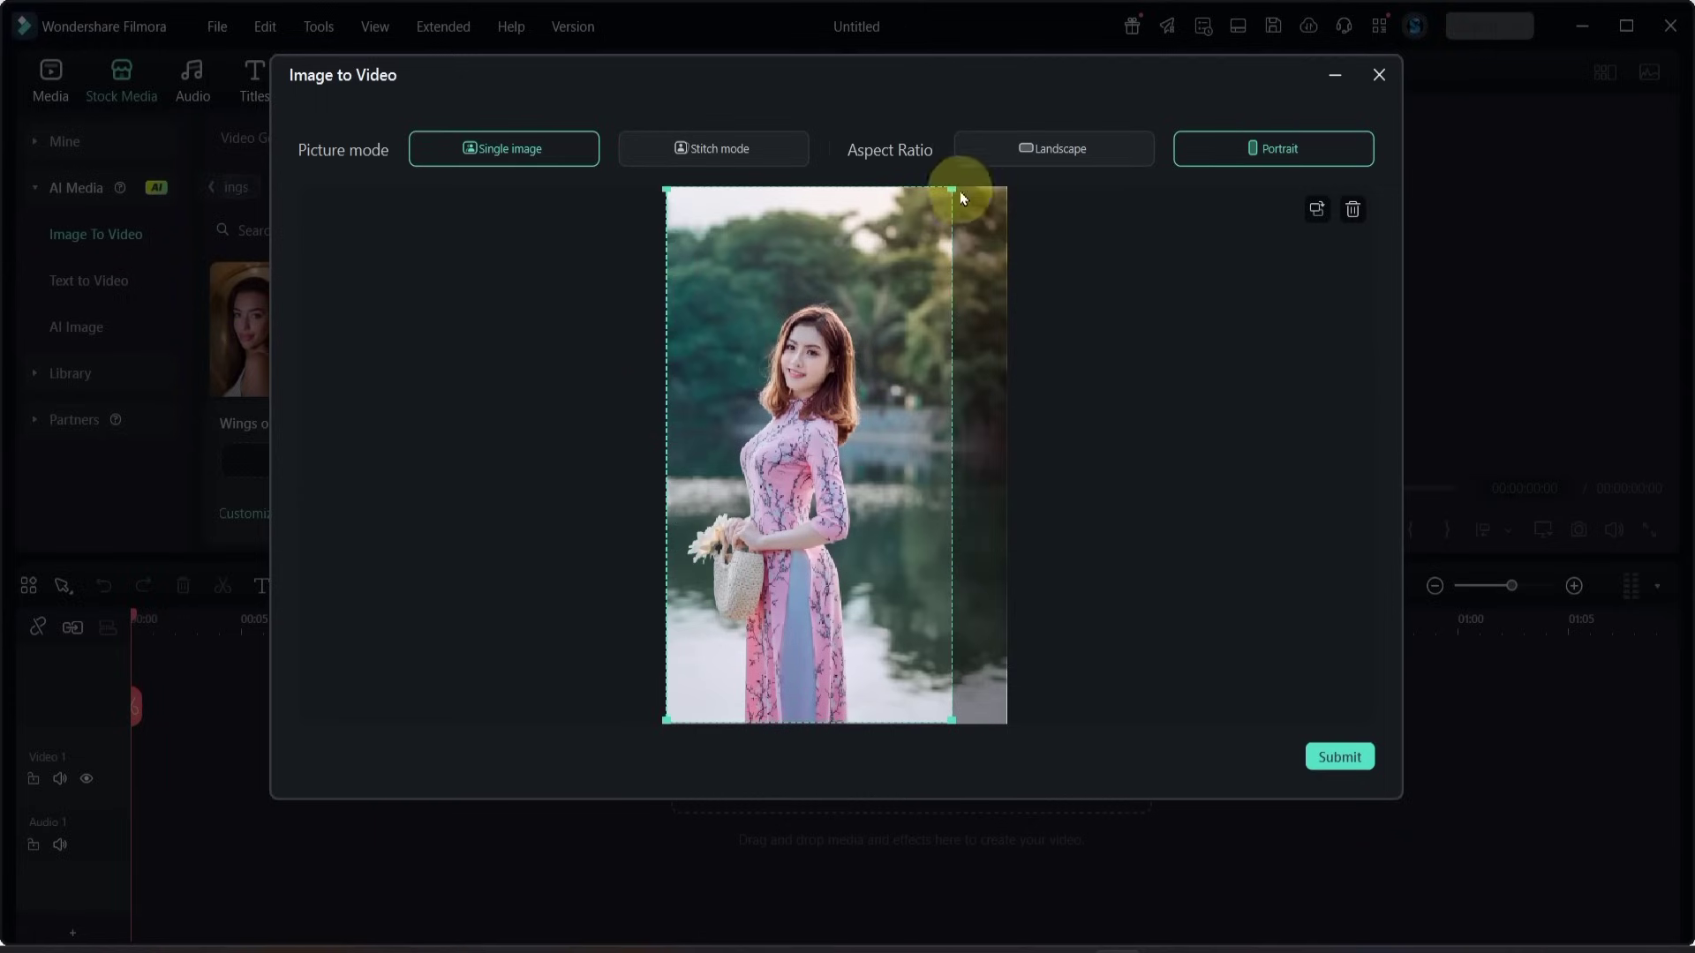
left_click_drag(952, 190, 896, 293)
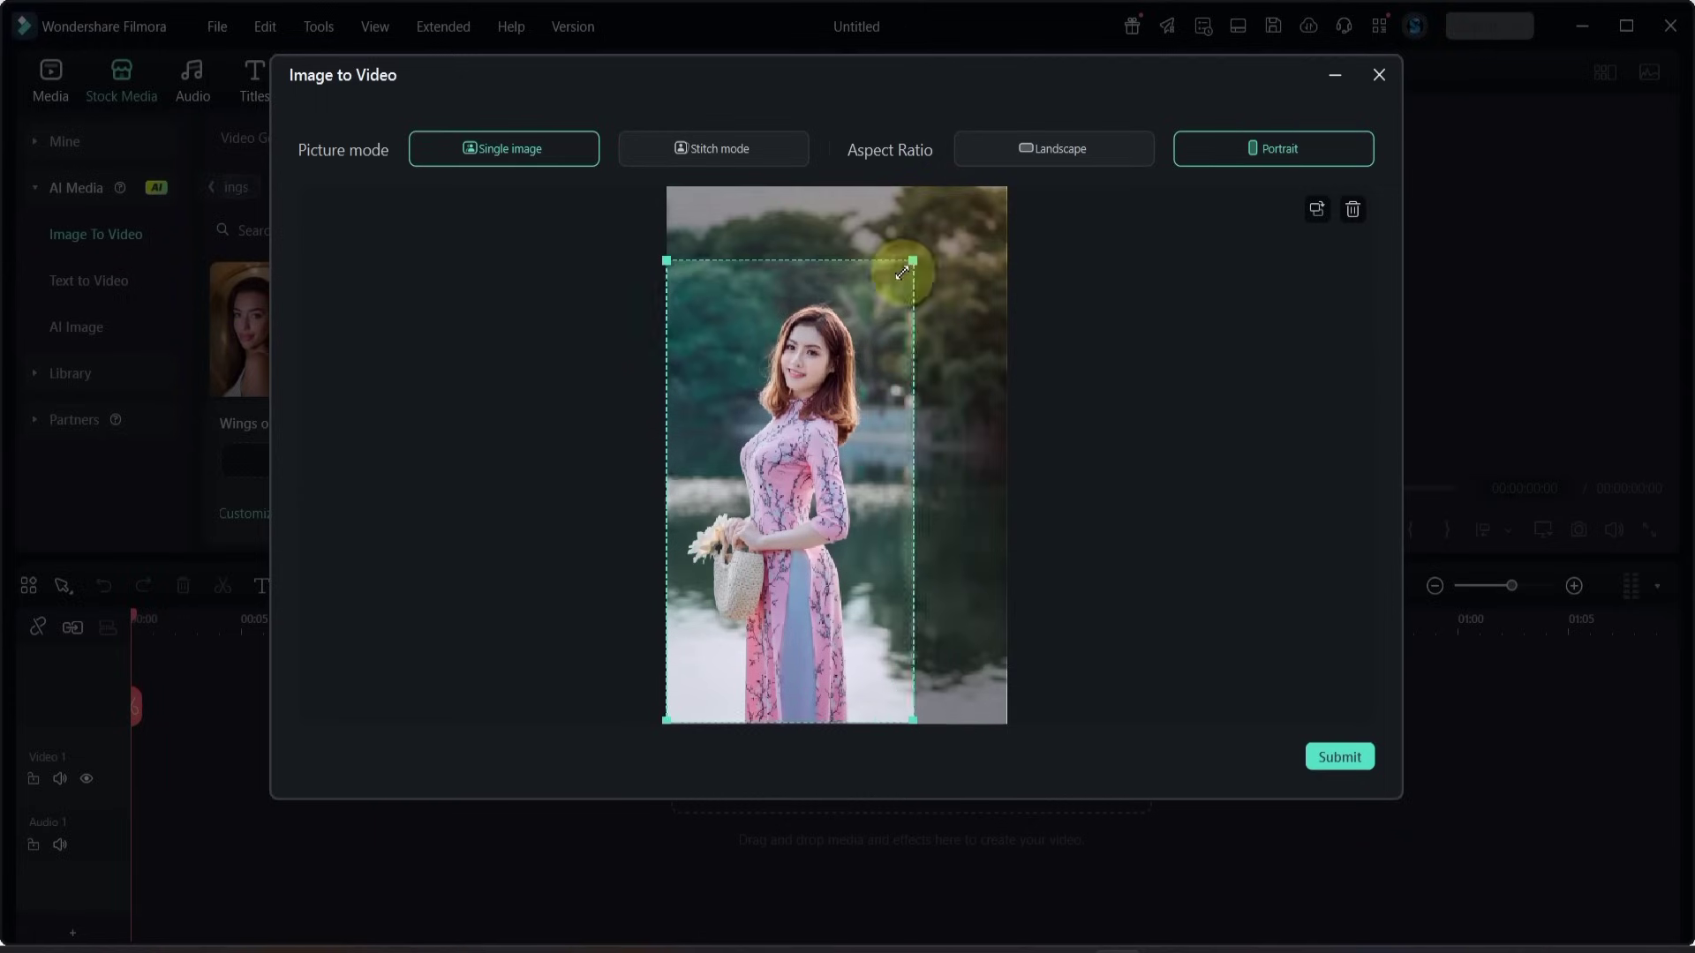
left_click_drag(906, 292, 954, 223)
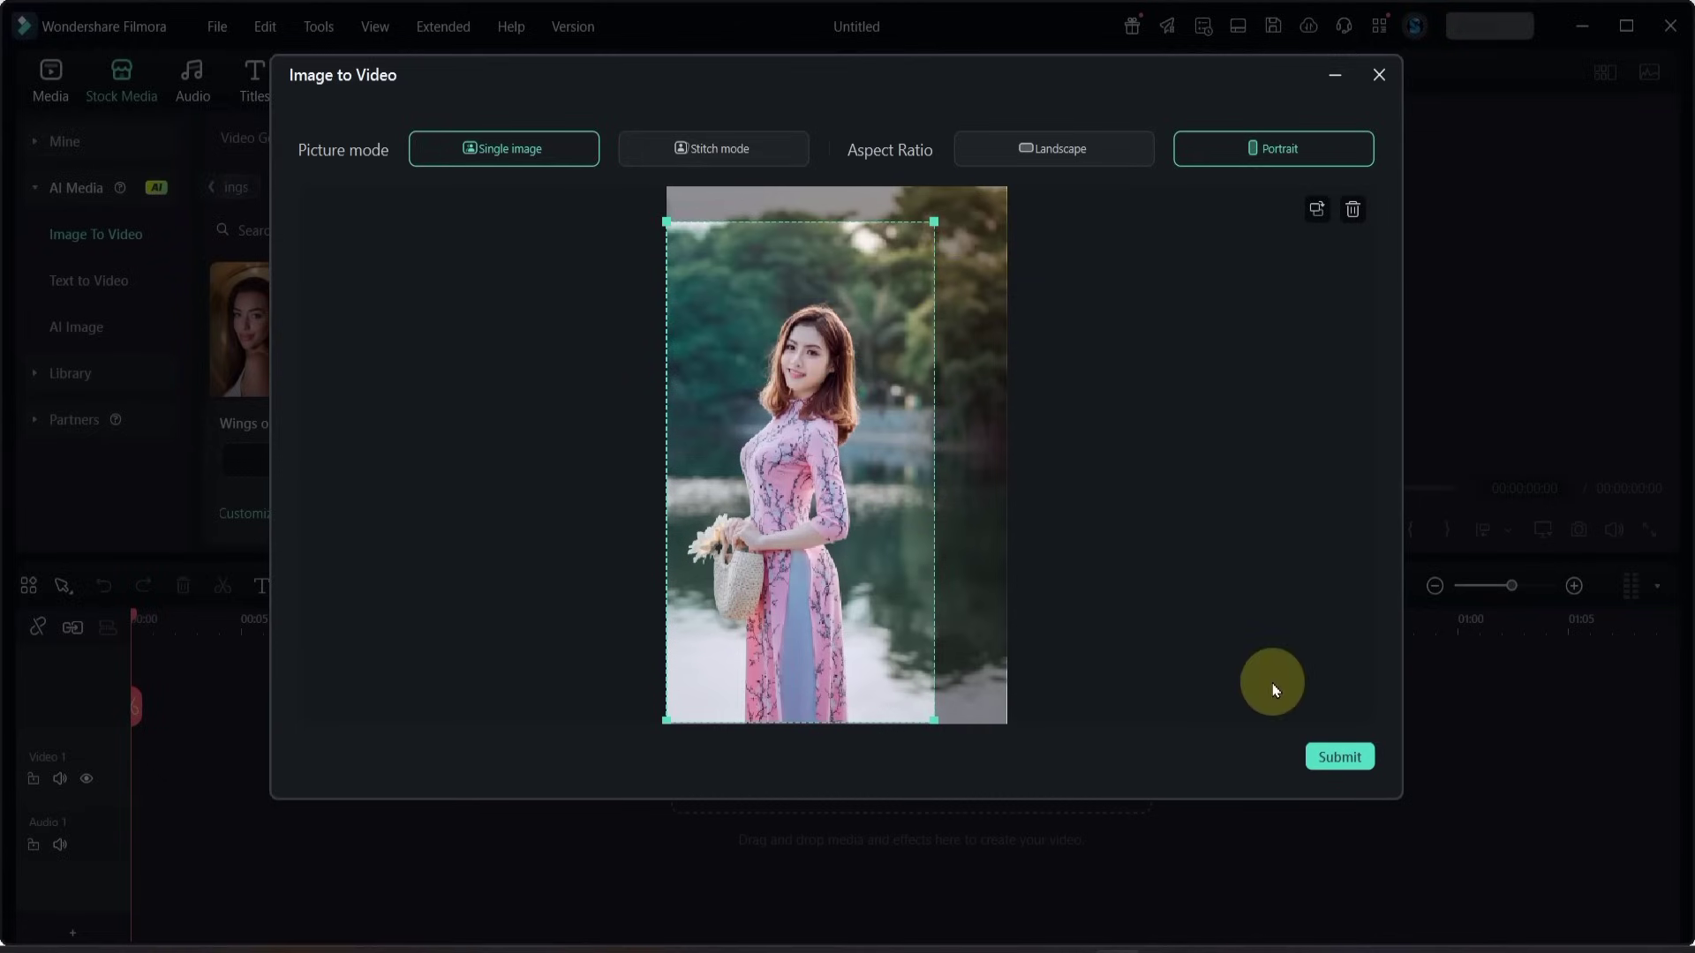
left_click(1351, 759)
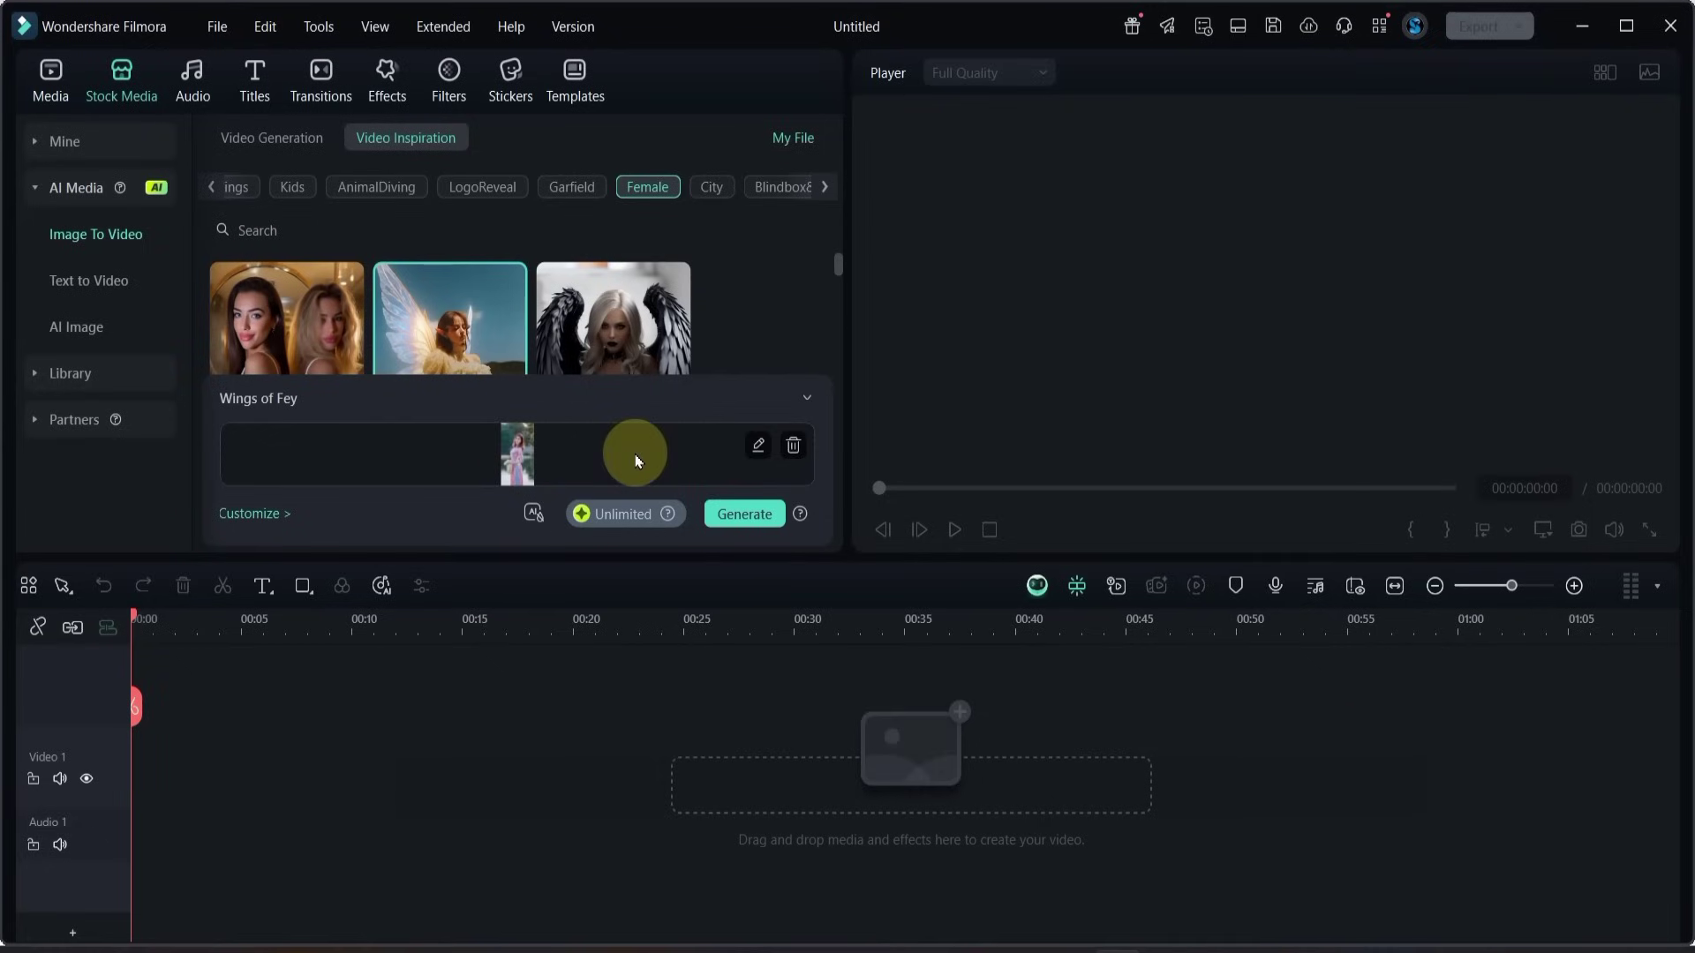
Step: Generate the Wings of Fey video and preview the finished fairy-wings result
left_click(748, 514)
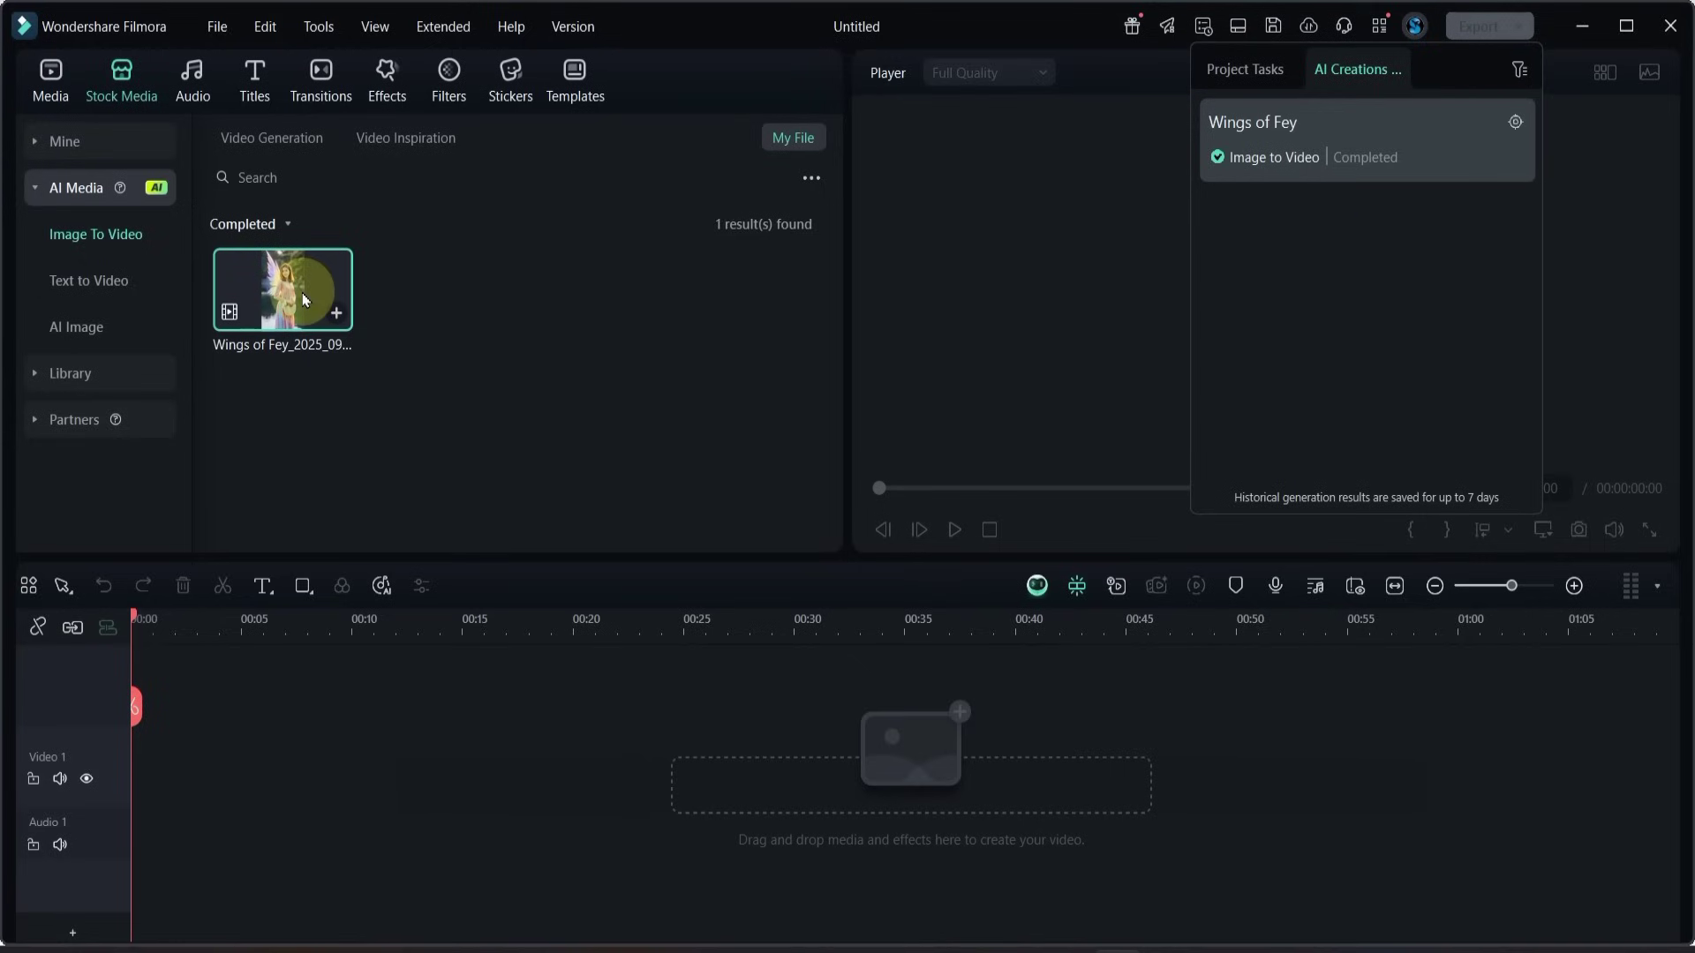
left_click(280, 300)
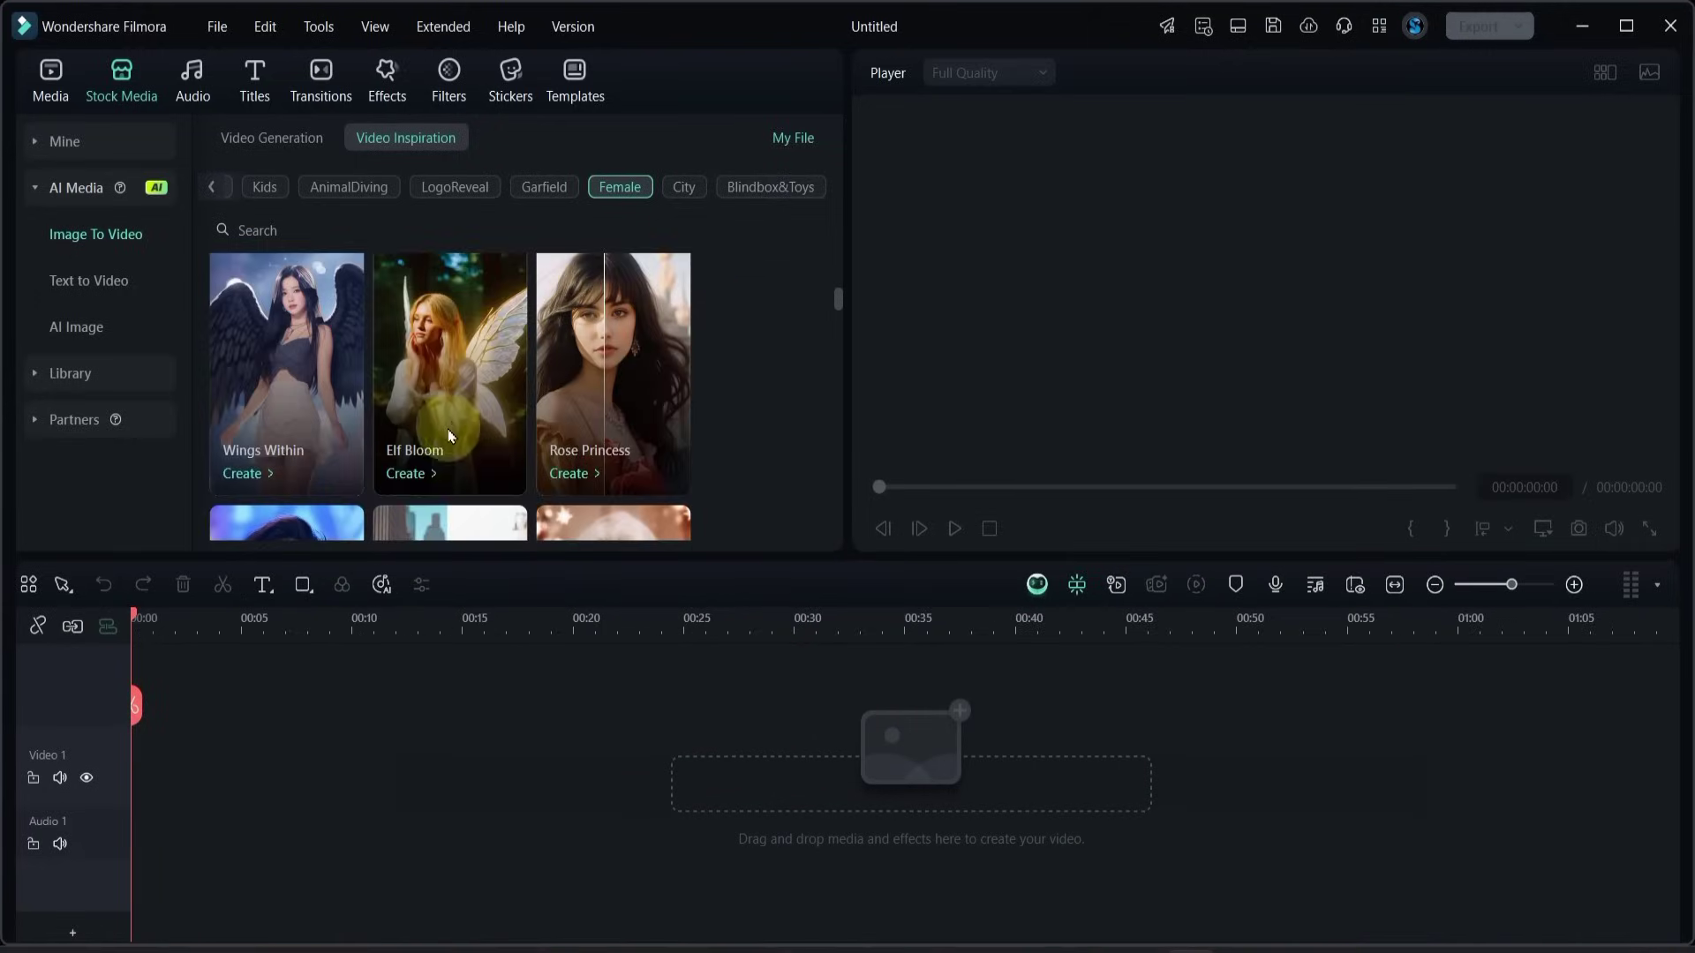
left_click(423, 476)
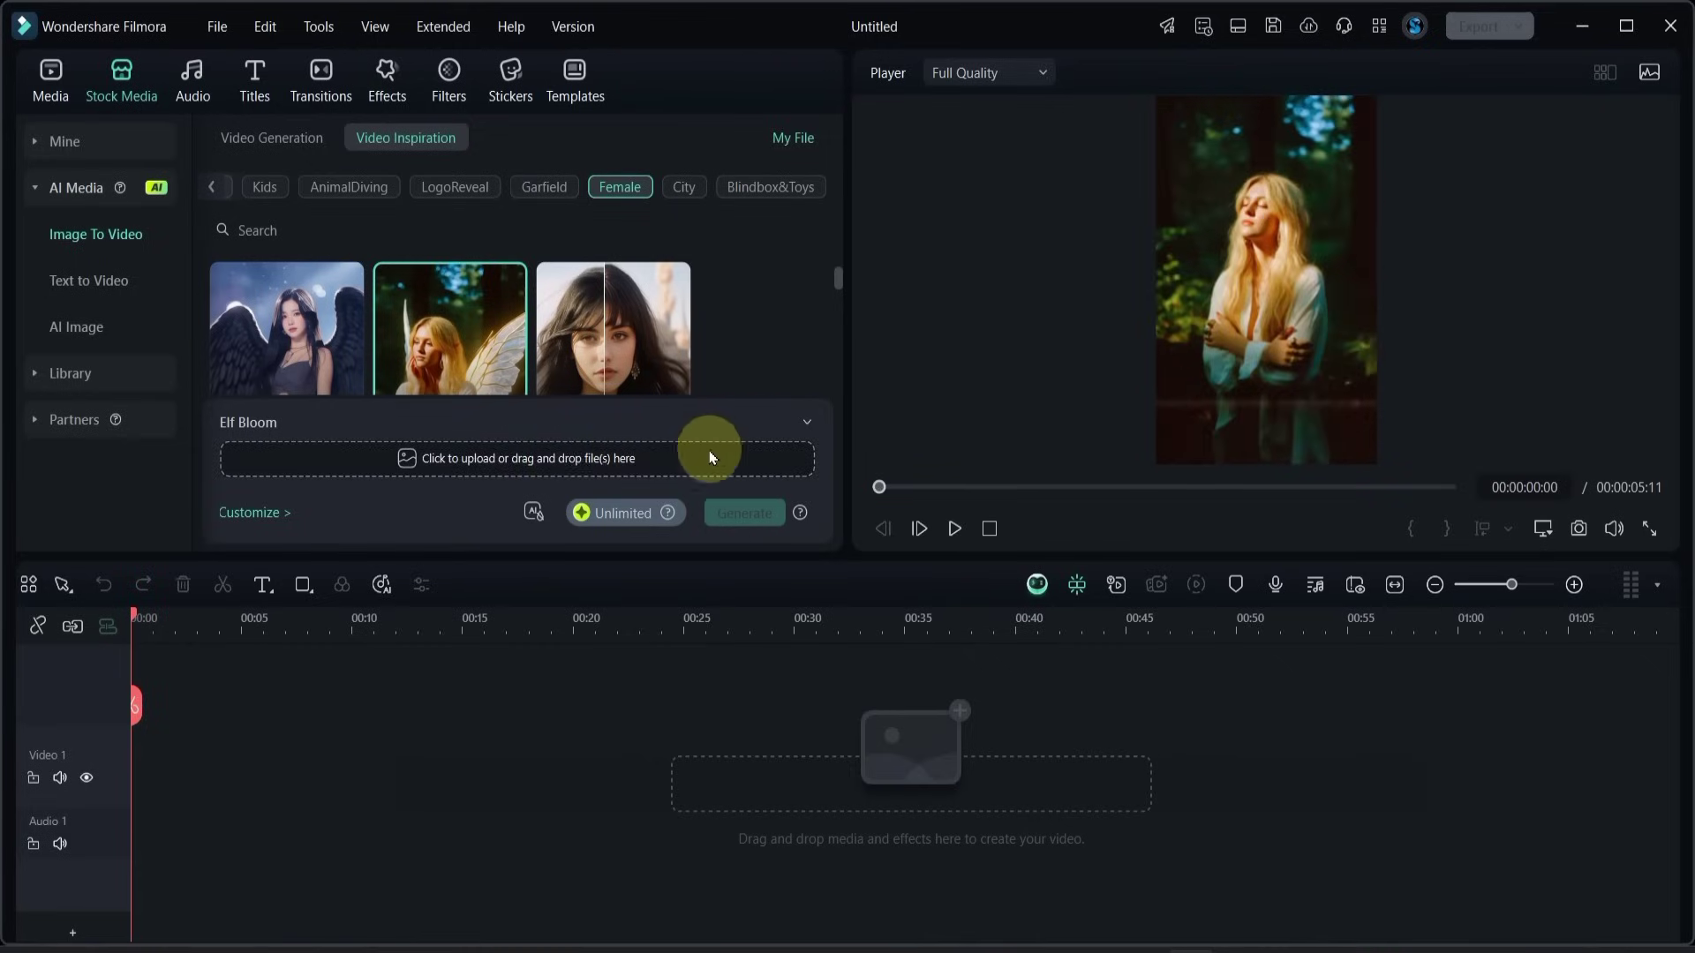
left_click(474, 461)
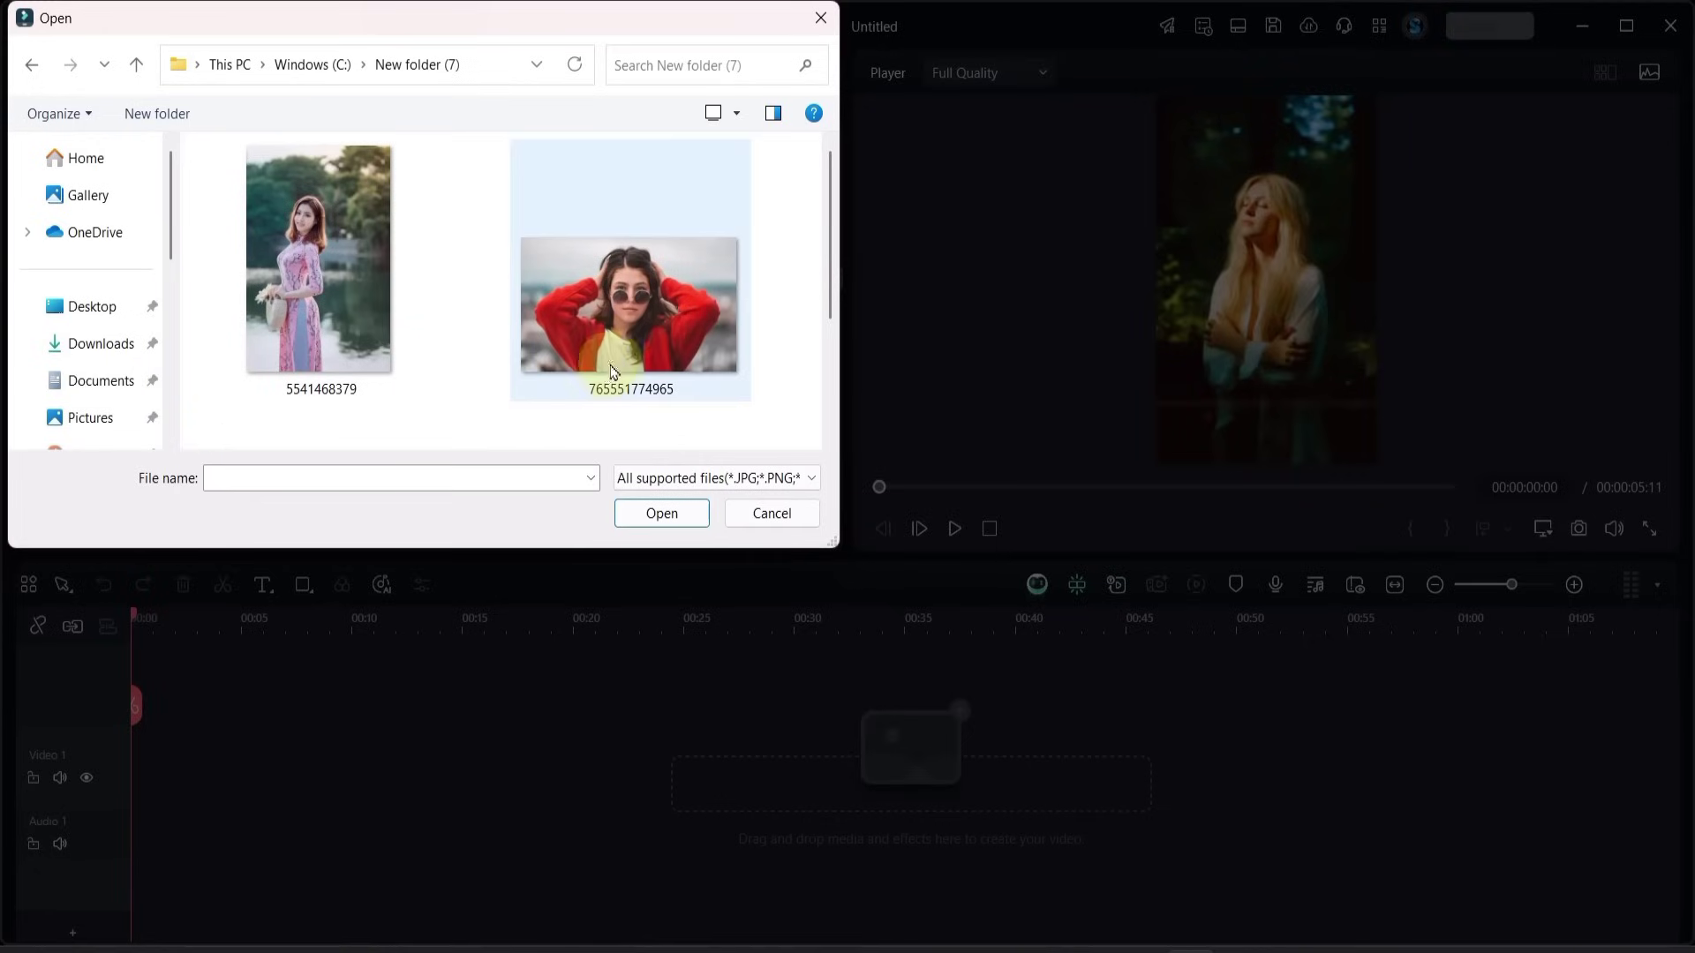
left_click(659, 357)
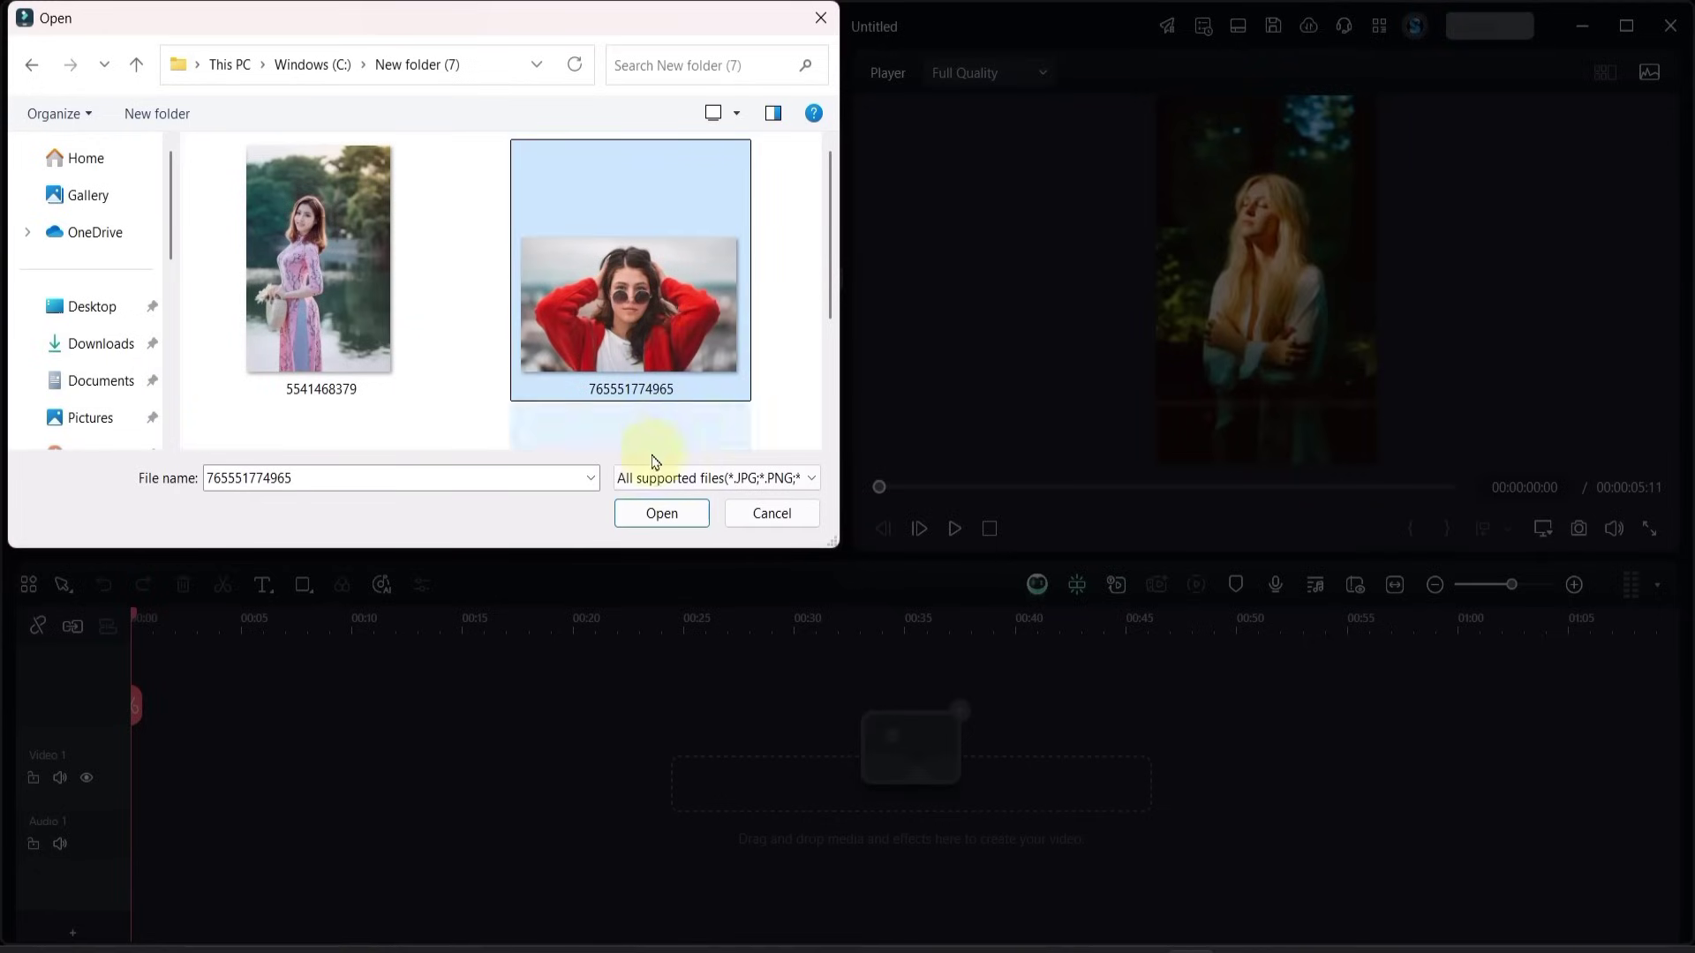
left_click(651, 513)
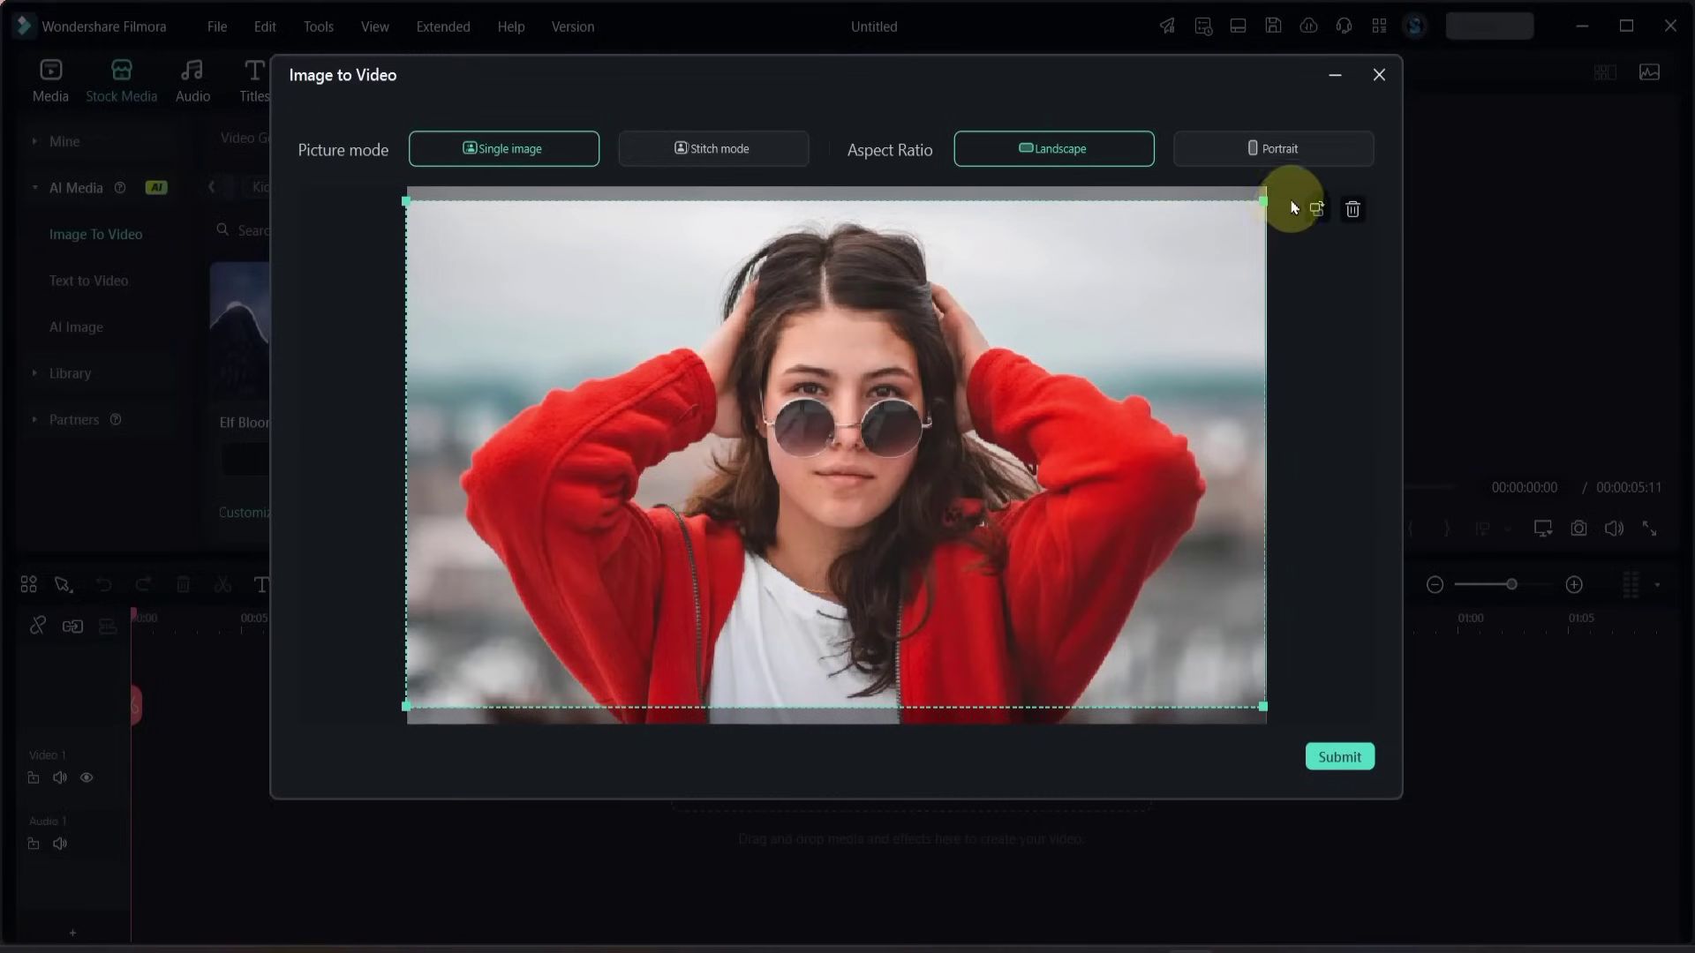
Step: Keep a Landscape crop nudged slightly down, then submit and generate the Elf Bloom video
left_click(1275, 148)
left_click(1056, 153)
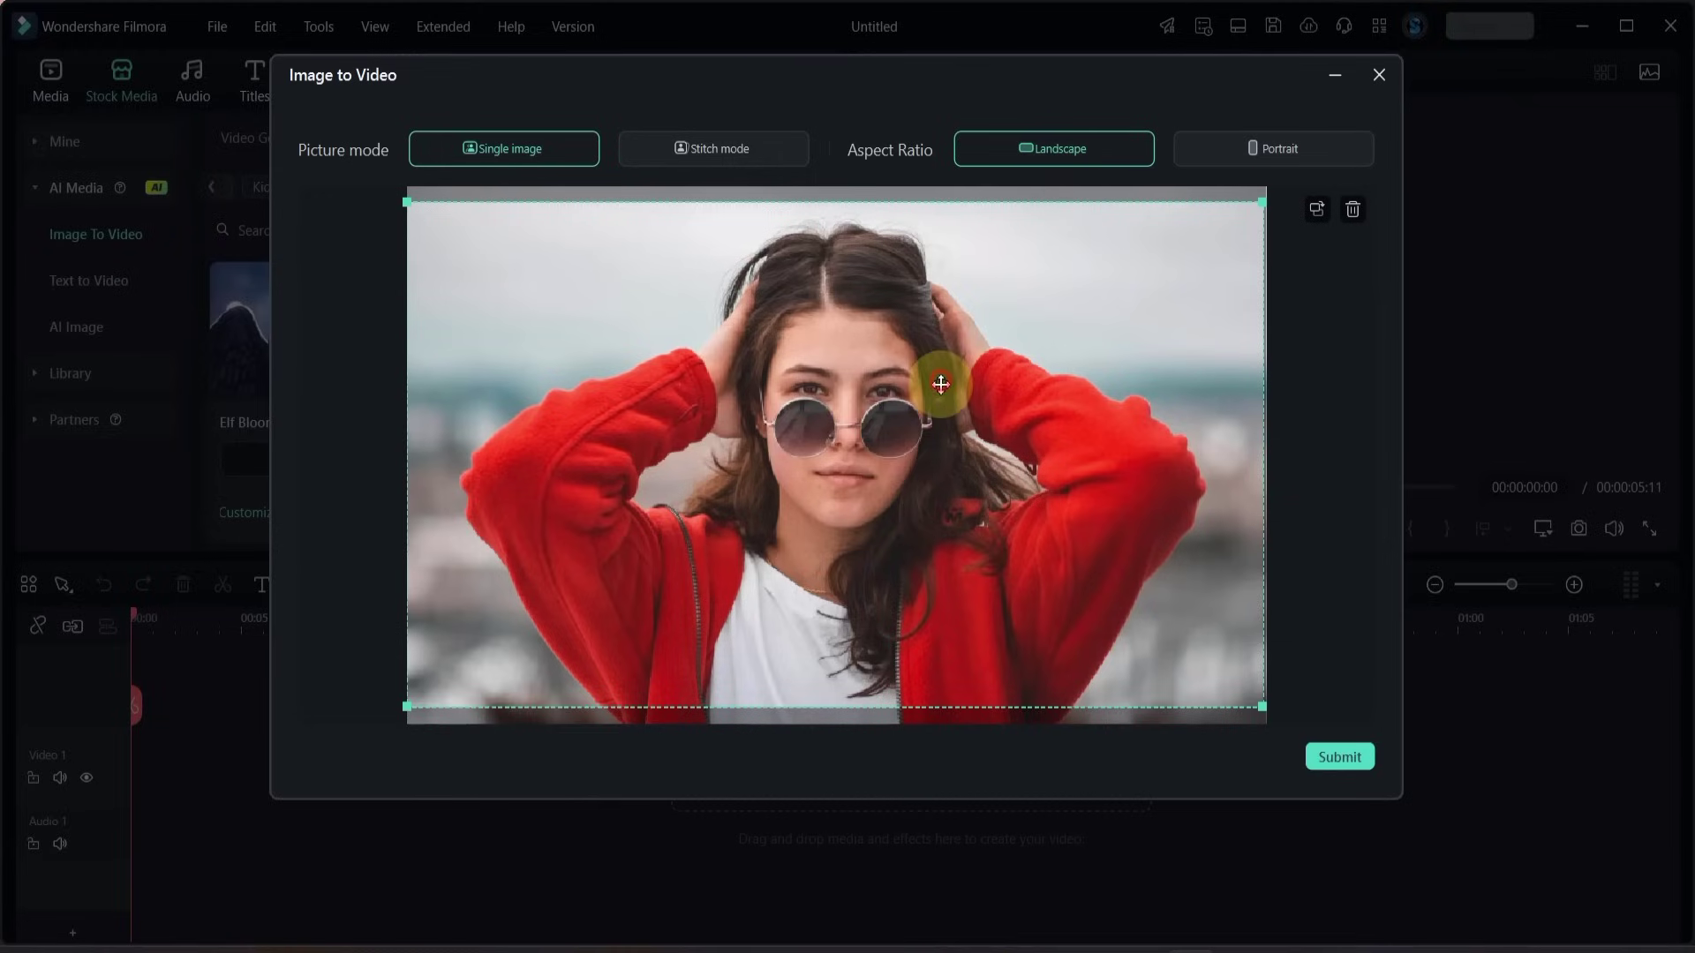
left_click_drag(940, 384, 941, 390)
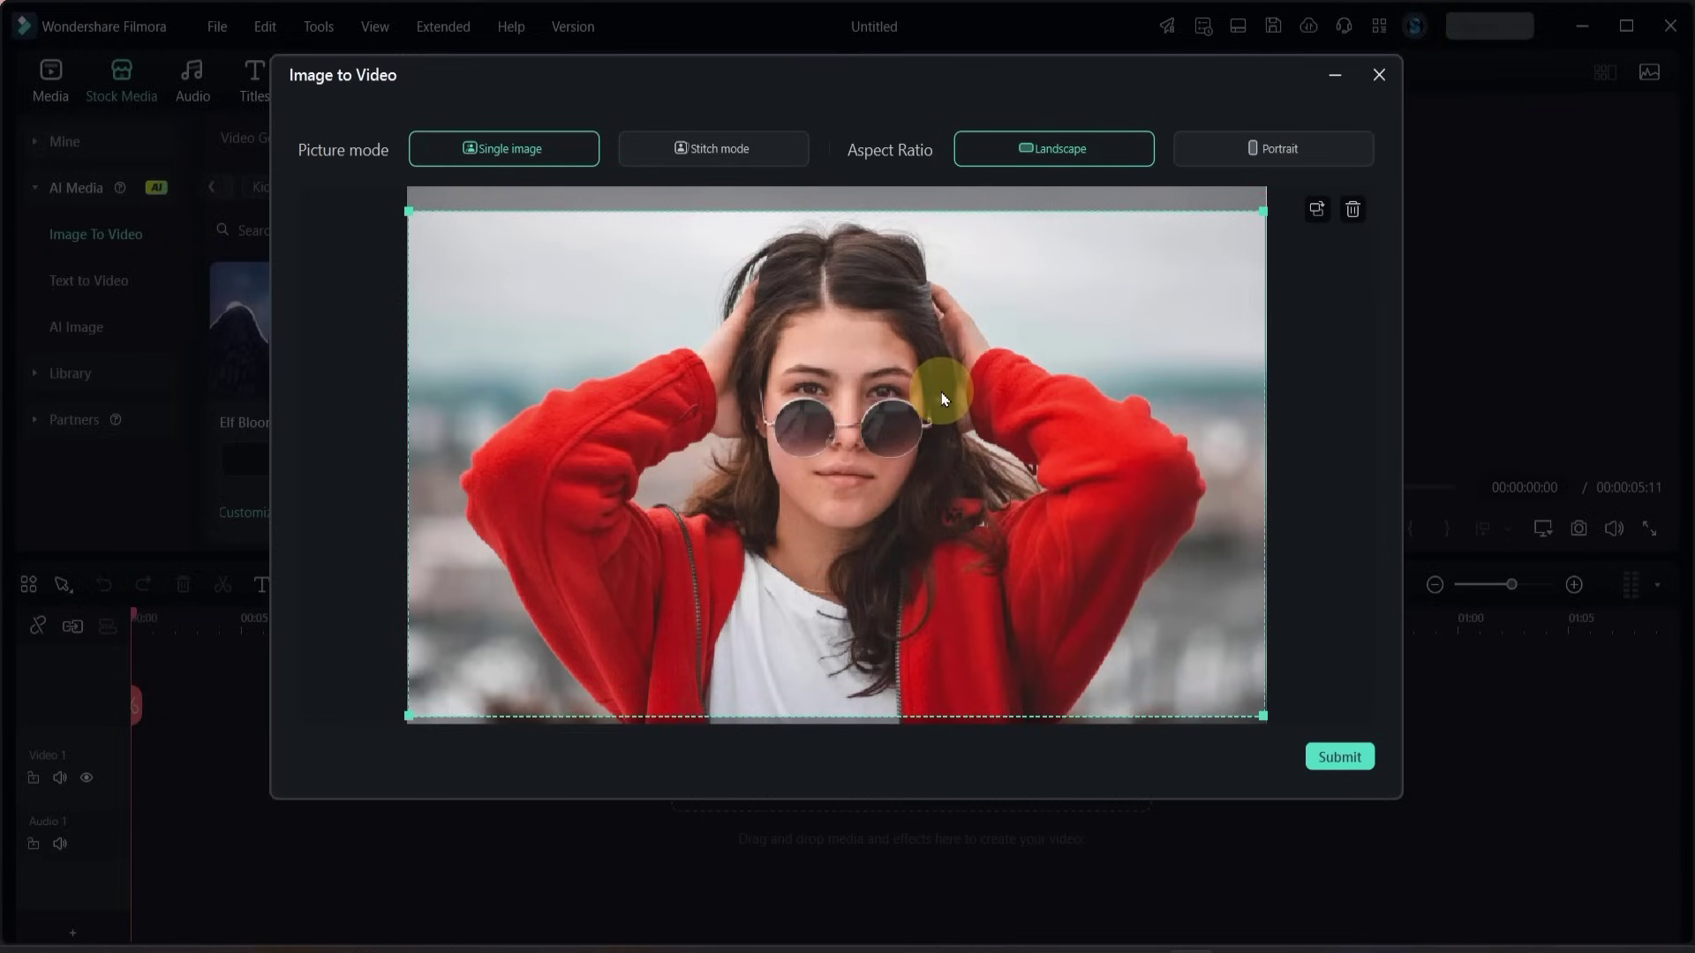
left_click(1328, 749)
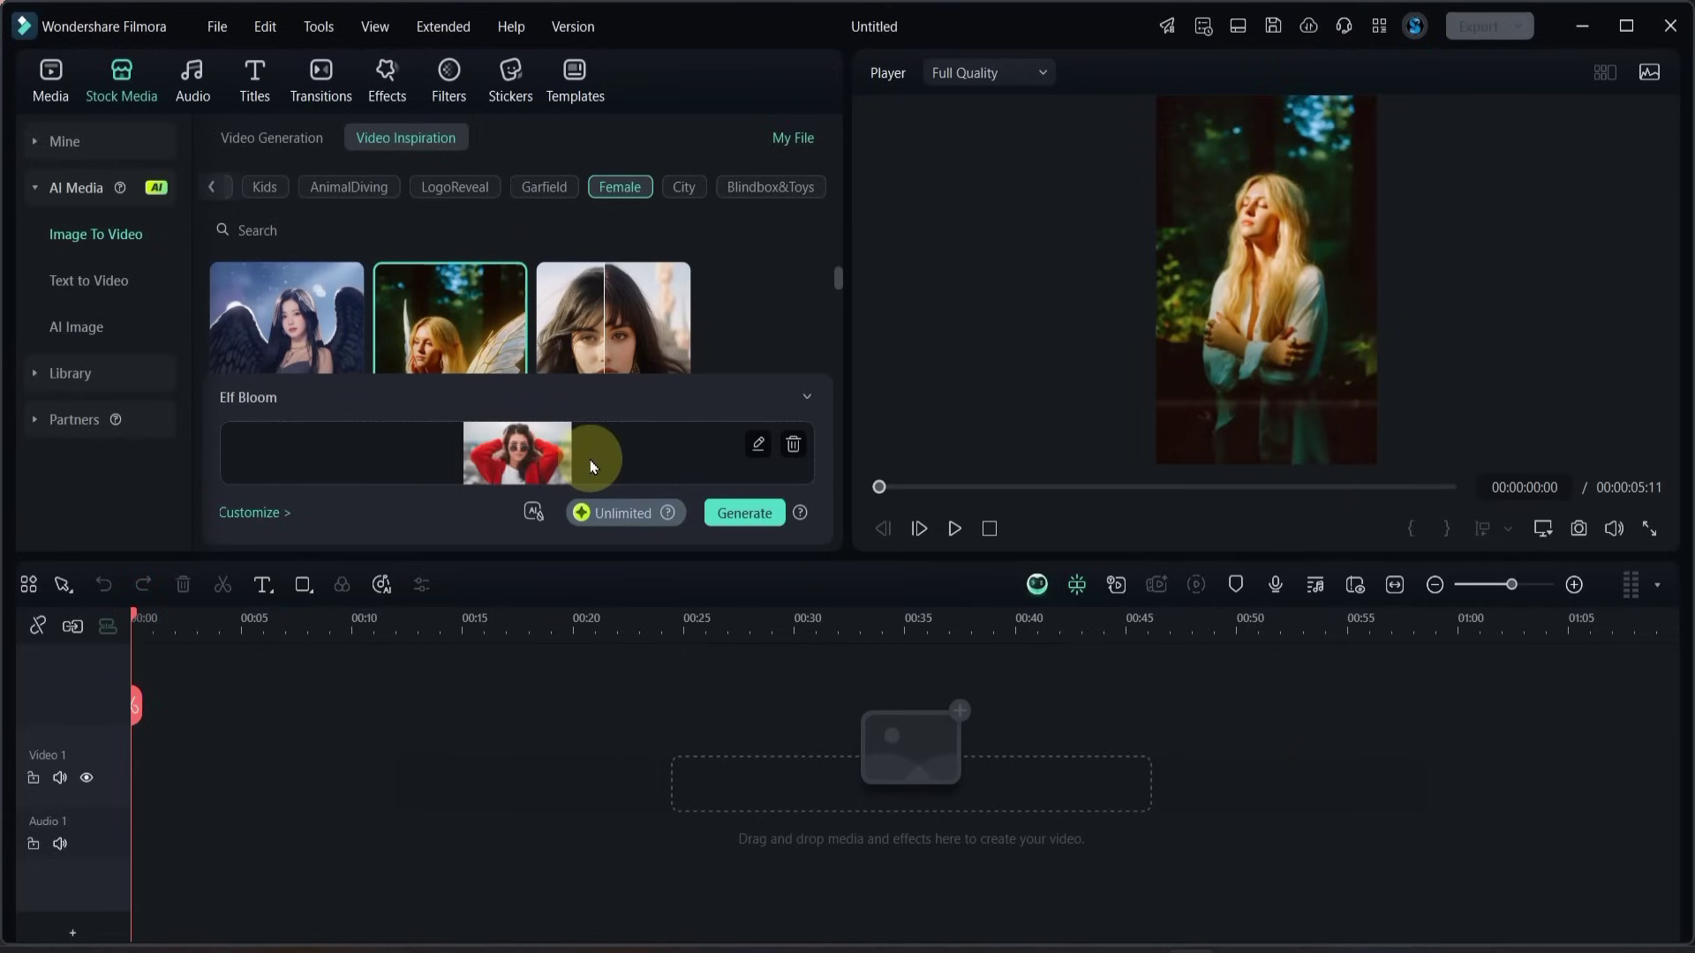
left_click(743, 514)
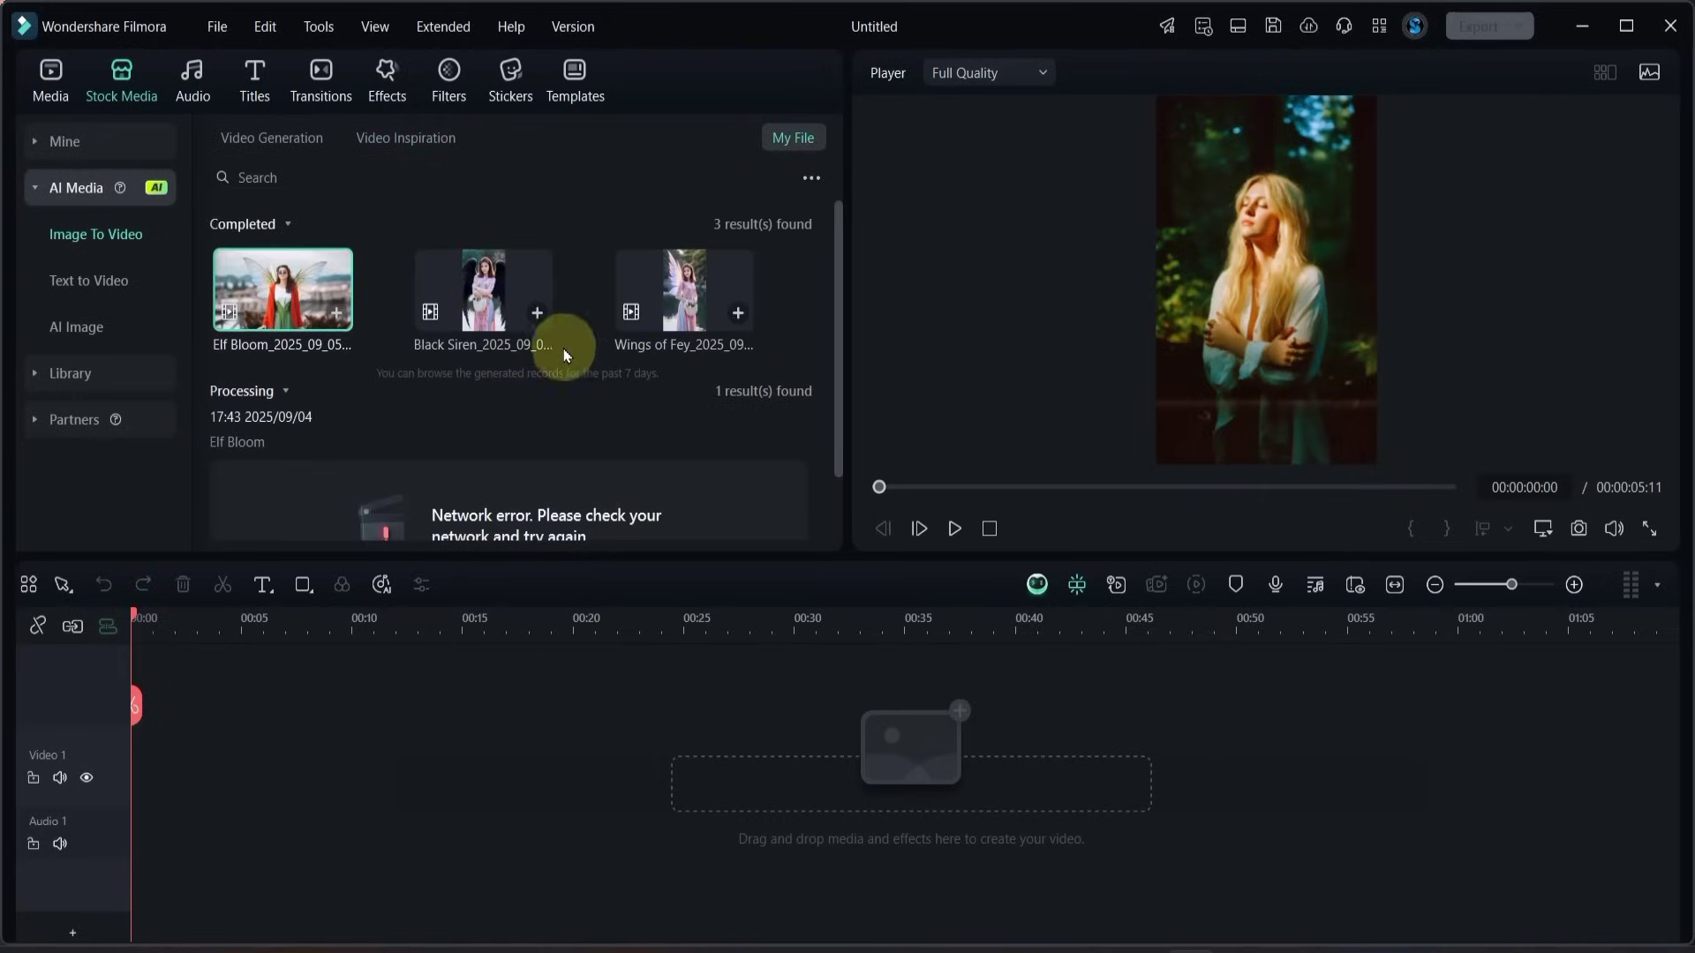
Step: Play the completed red-jacket Elf Bloom video from My File in the Player
double_click(282, 288)
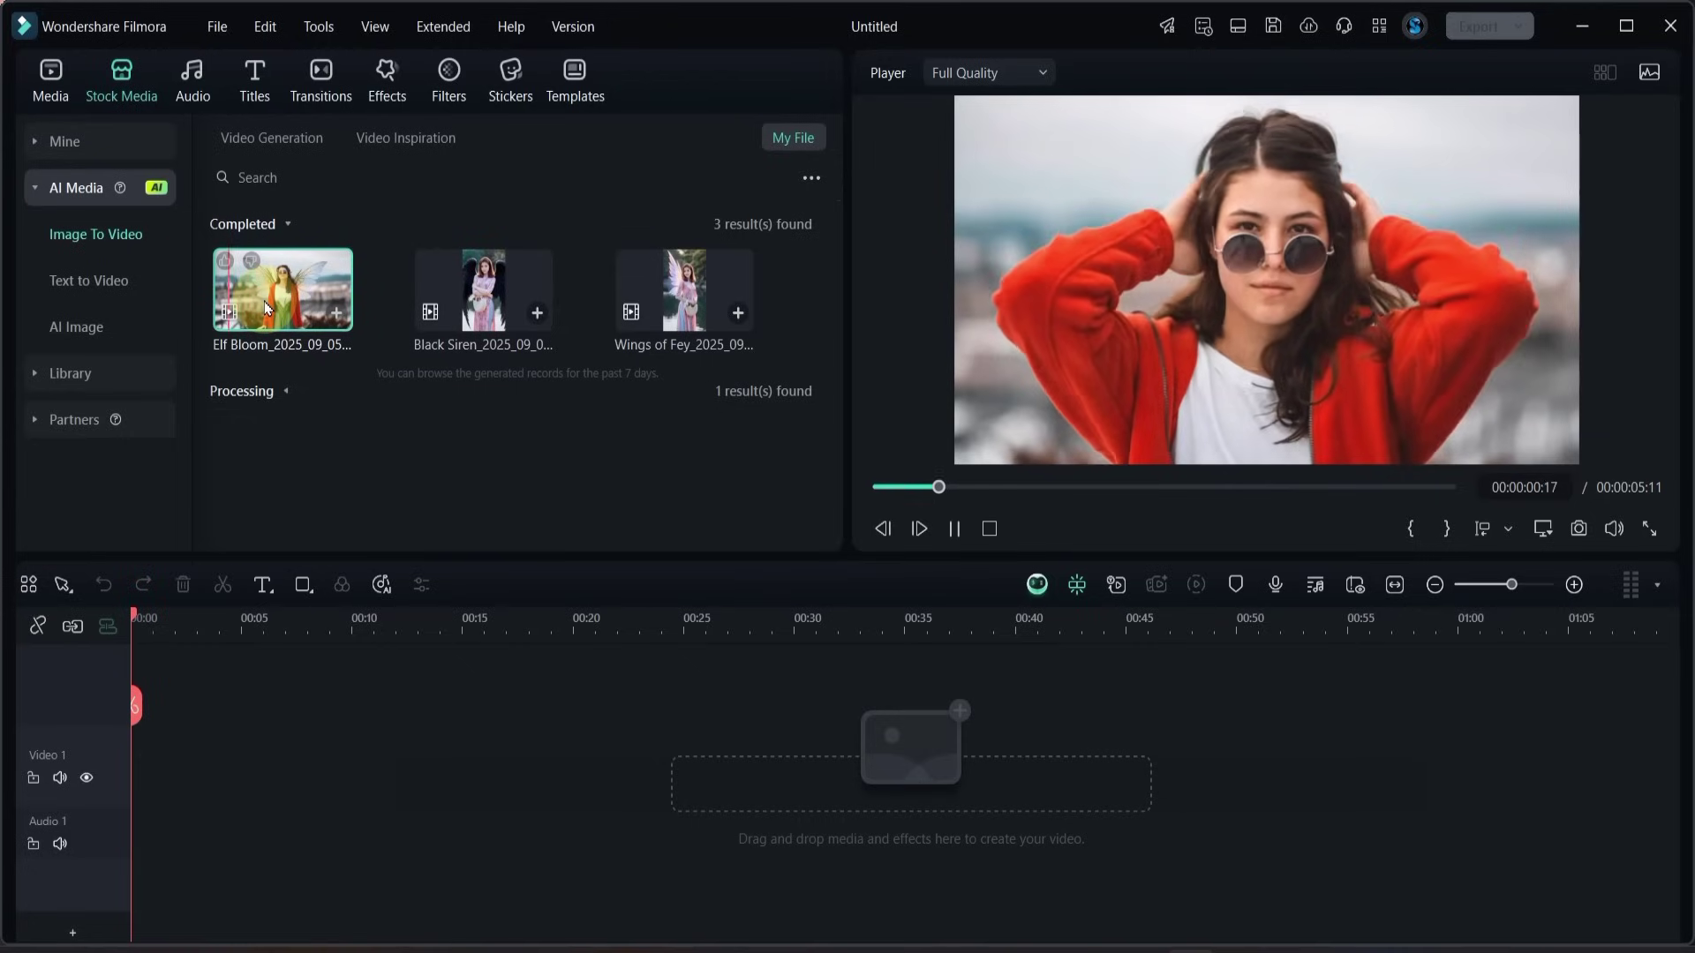